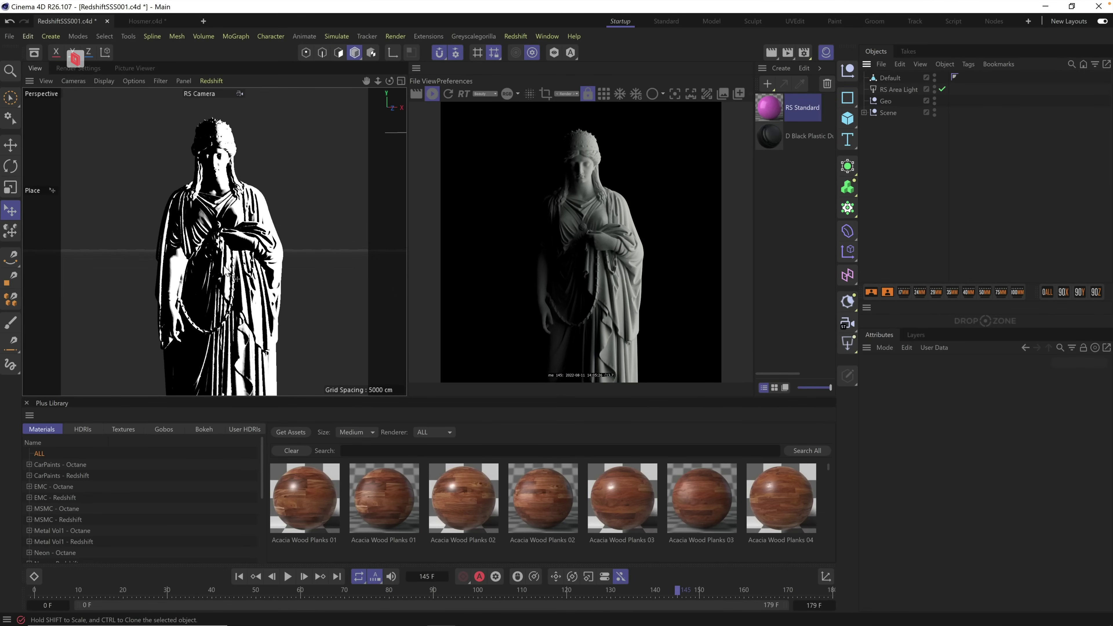
Step: Orbit and zoom the RS Camera until the statue, pedestal included, fills the Redshift render
scroll(231, 282, "up", 3)
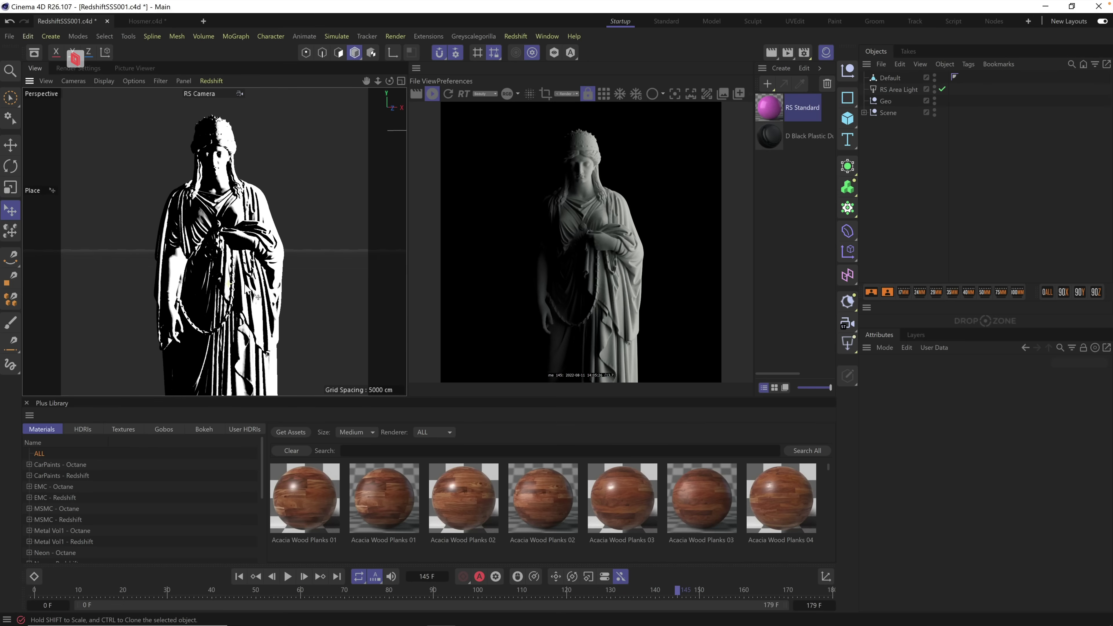
left_click_drag(239, 288, 208, 225, "alt")
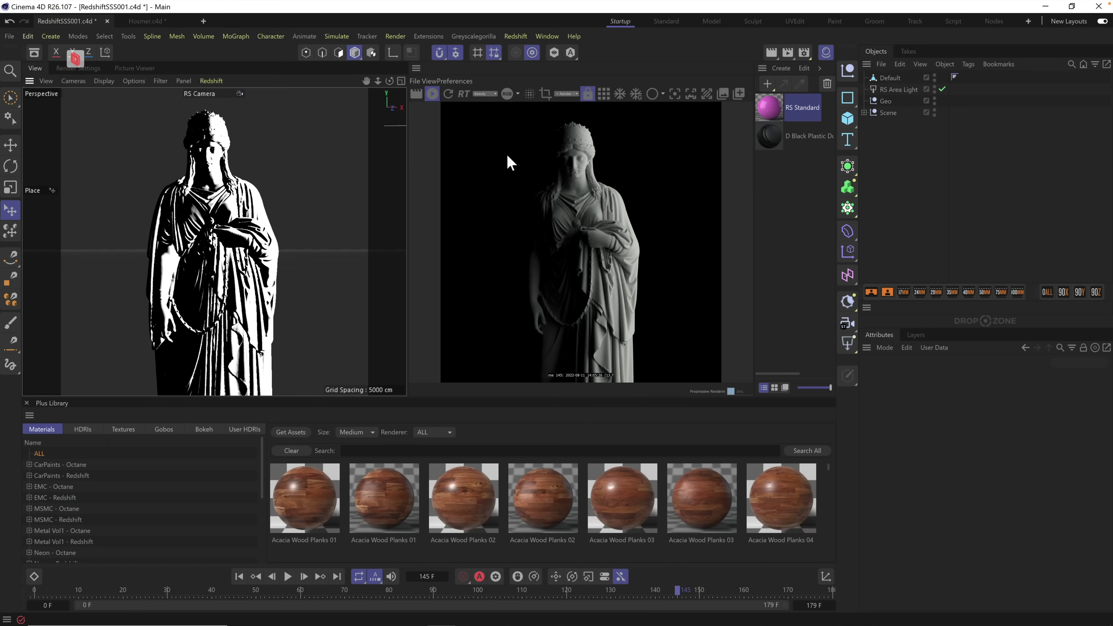
left_click_drag(217, 287, 189, 140, "alt")
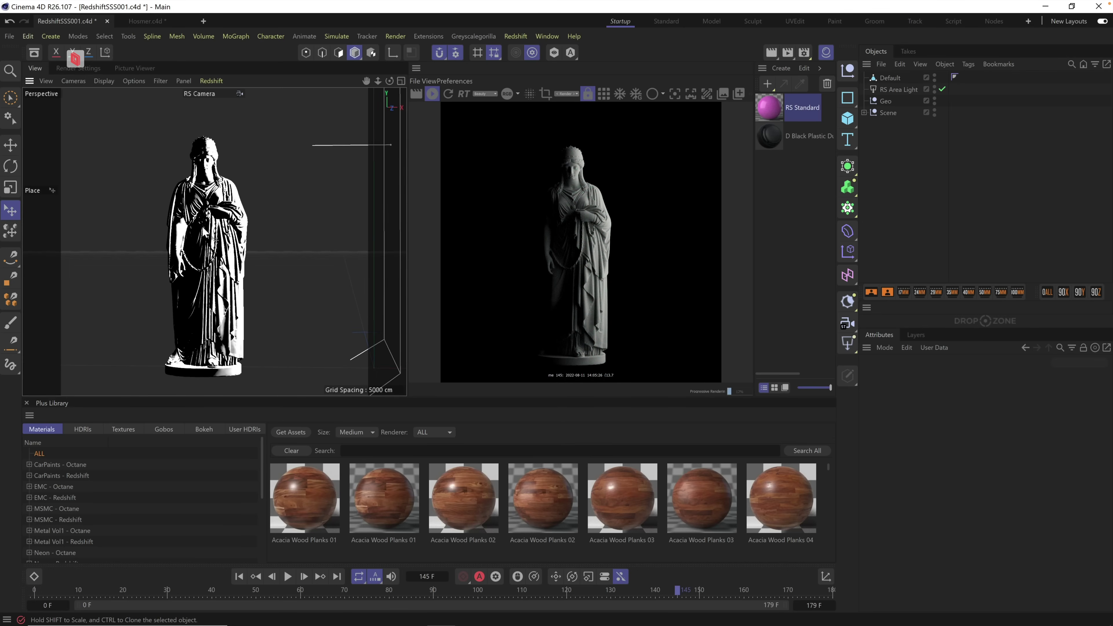
left_click_drag(217, 287, 260, 356, "alt")
left_click_drag(181, 269, 258, 346, "alt")
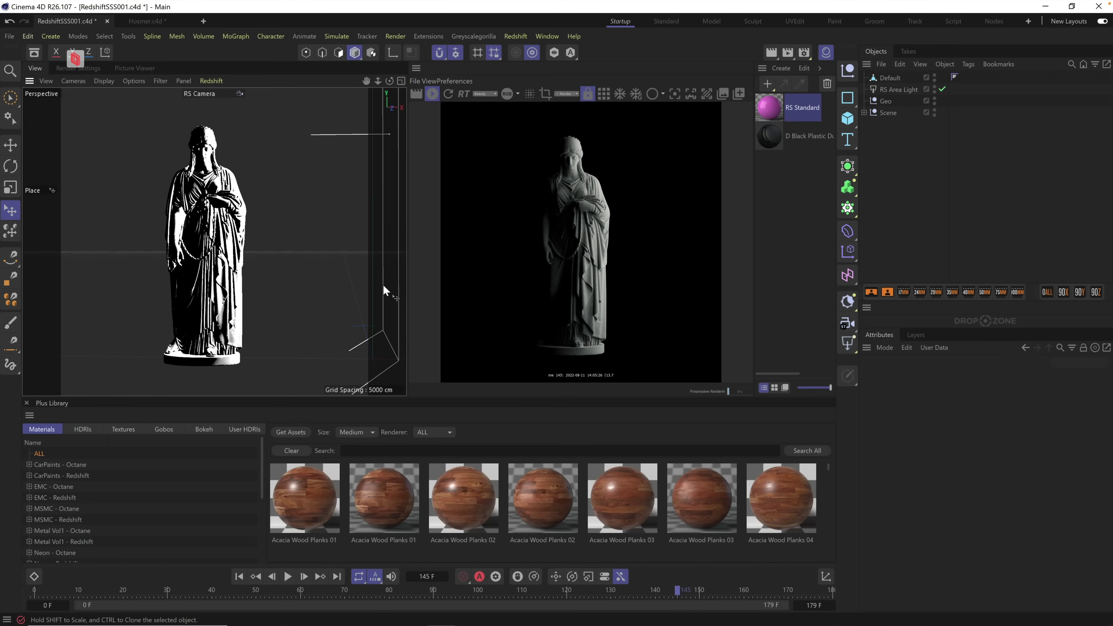
scroll(228, 239, "up", 4)
left_click_drag(226, 232, 250, 223, "alt")
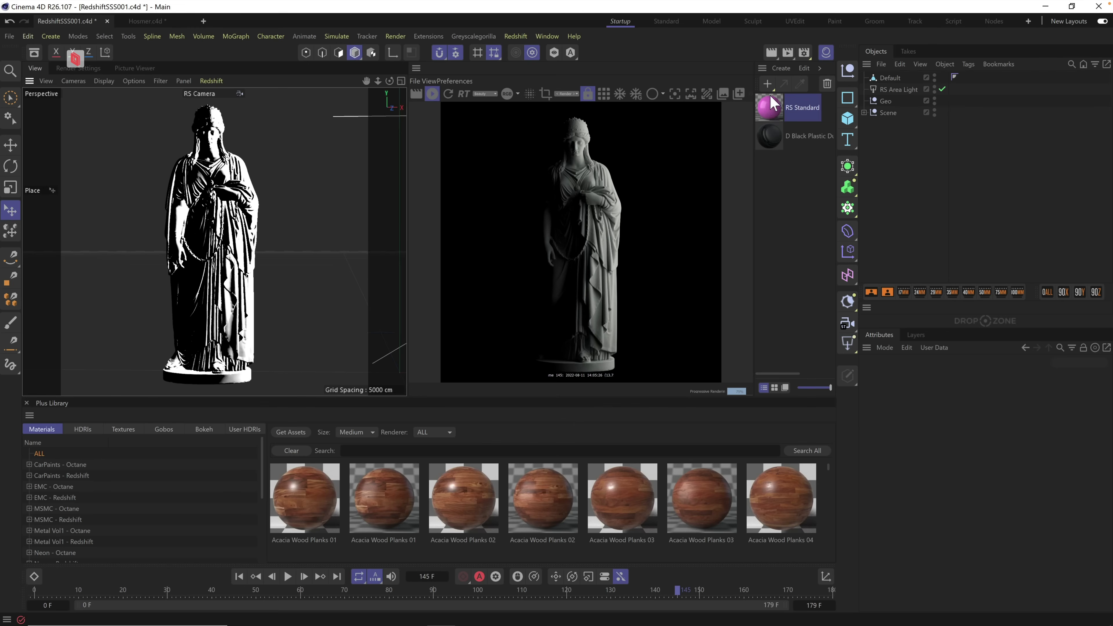
Step: Create a new Redshift Volume material in the Material Manager
left_click(781, 68)
mouse_move(804, 127)
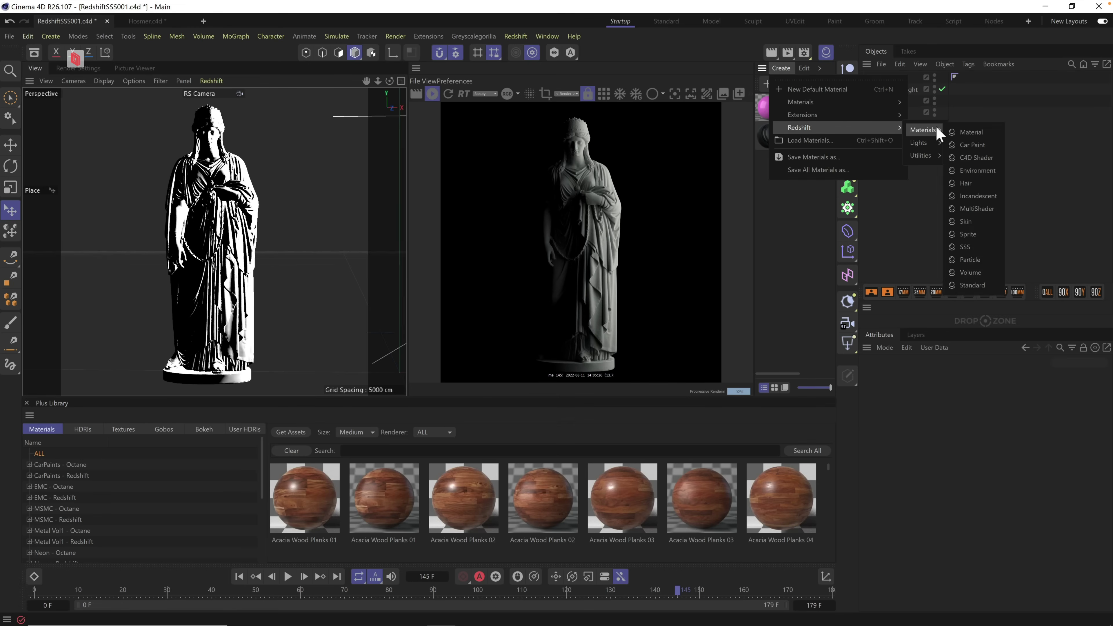
mouse_move(922, 130)
left_click(972, 273)
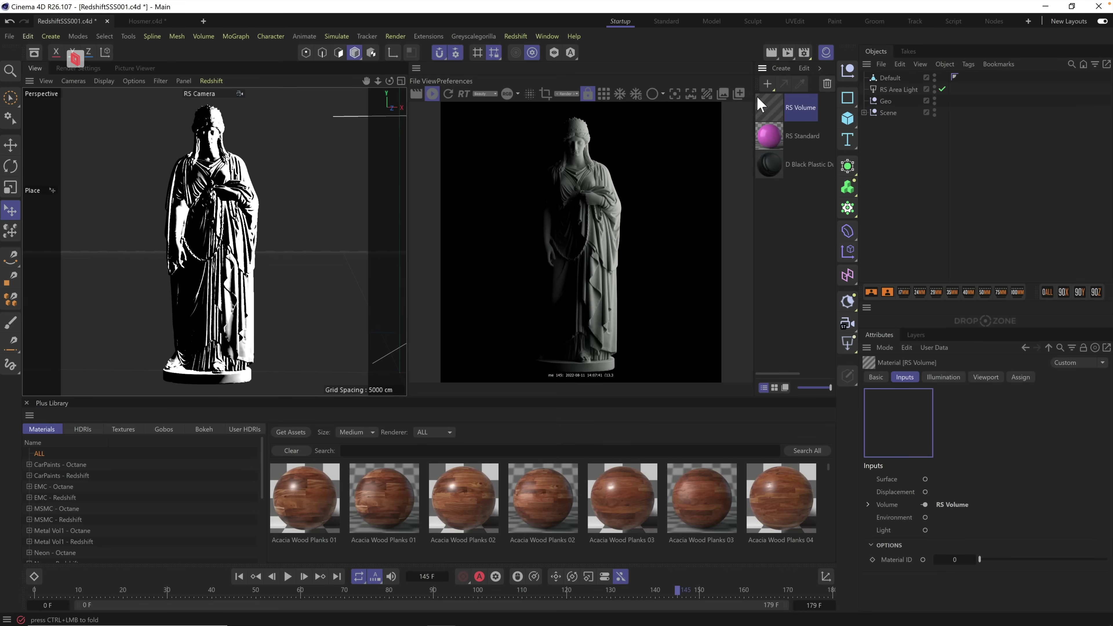
mouse_move(769, 104)
left_mouse_down()
mouse_move(816, 105)
mouse_move(776, 109)
left_mouse_up()
Step: Create a Redshift Standard material and apply RS Standard.1 to the Default statue object
left_click(781, 68)
mouse_move(812, 129)
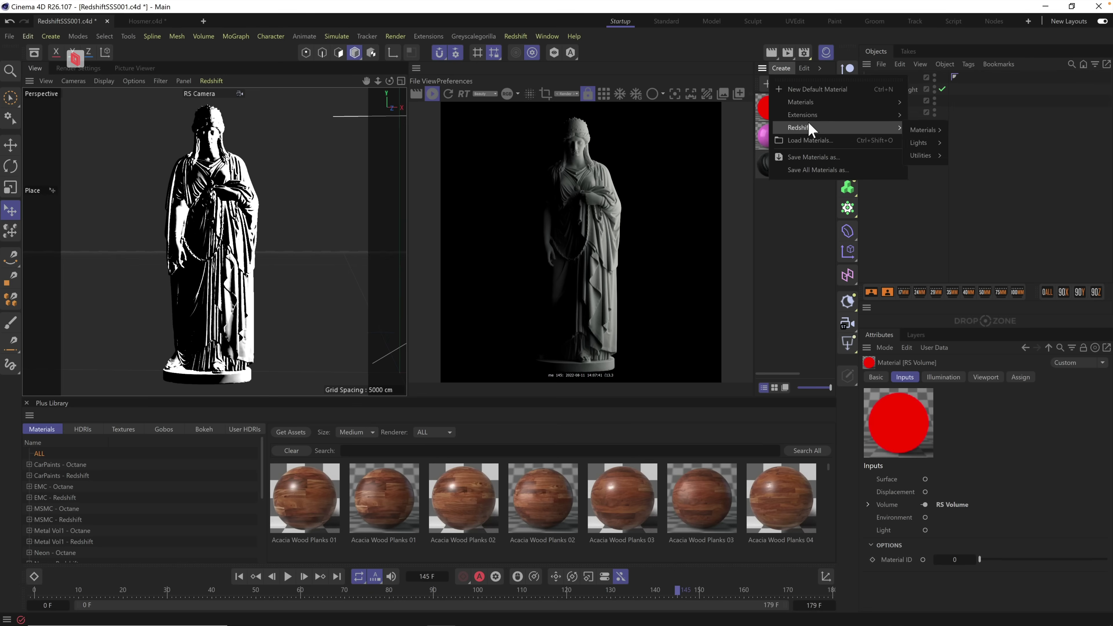
mouse_move(925, 130)
left_click(786, 210)
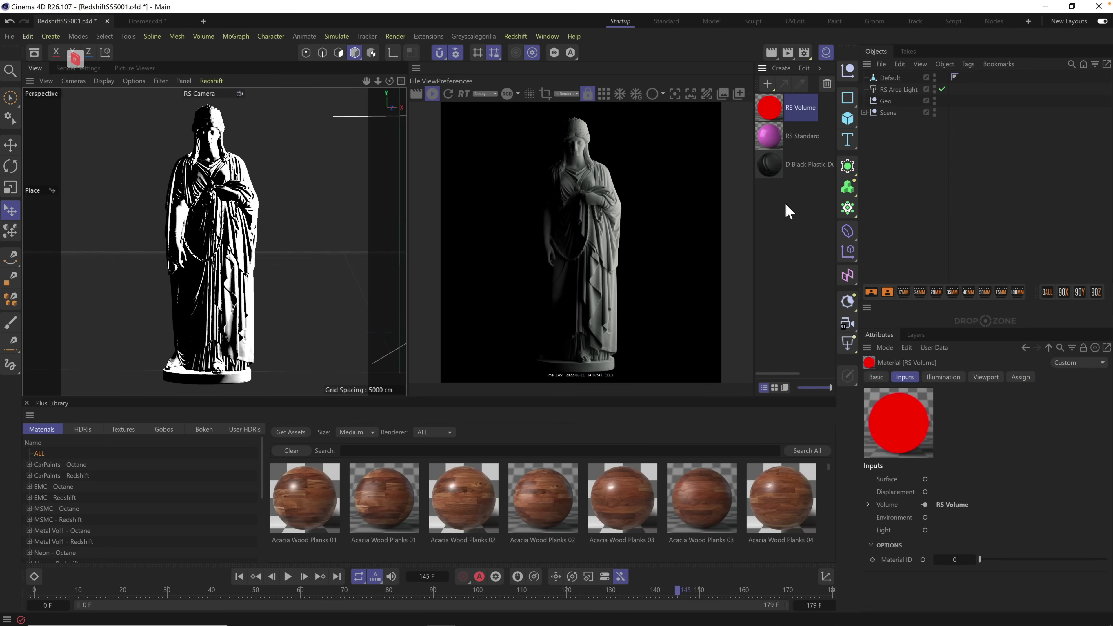
left_click(781, 67)
mouse_move(802, 128)
mouse_move(924, 130)
left_click(972, 285)
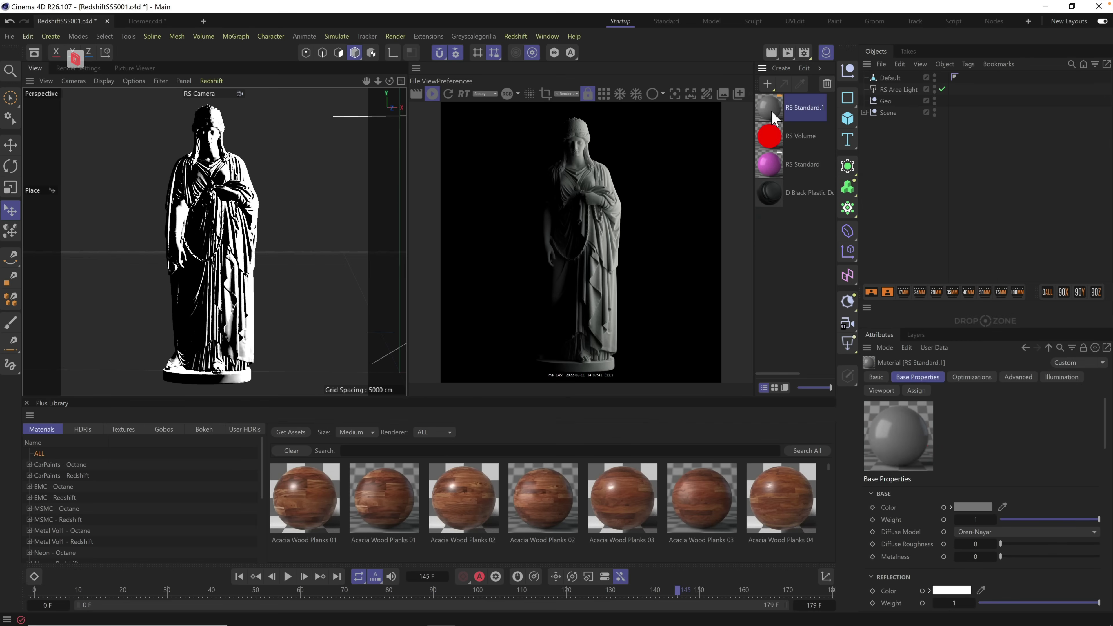
left_click_drag(773, 117, 895, 80)
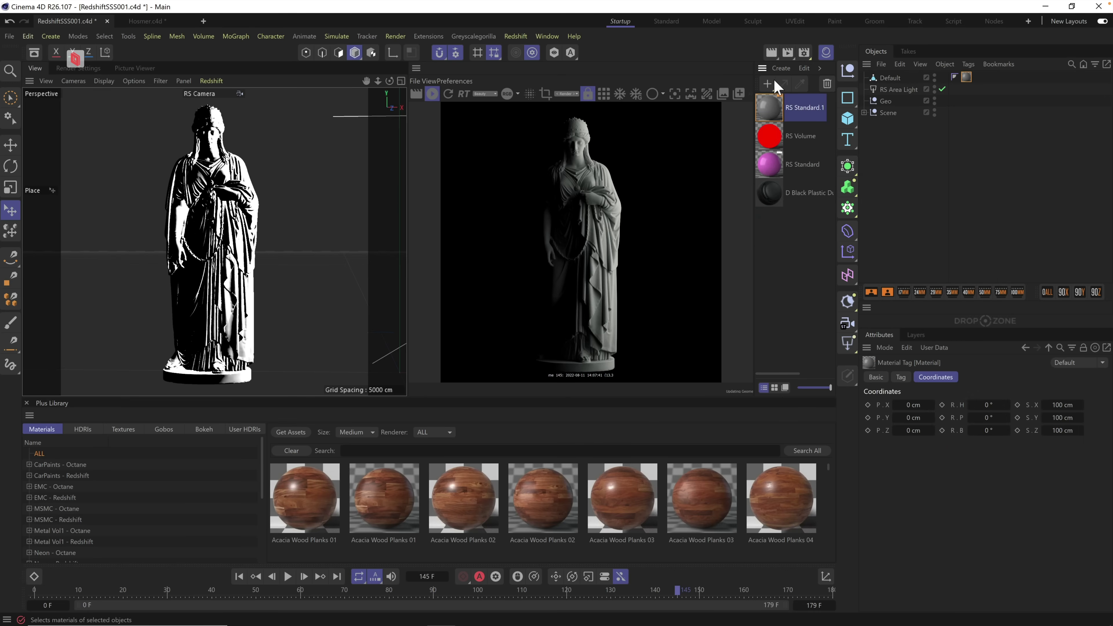
Step: Open RS Standard.1's settings and drag its Subsurface Weight up to 1
left_click(827, 54)
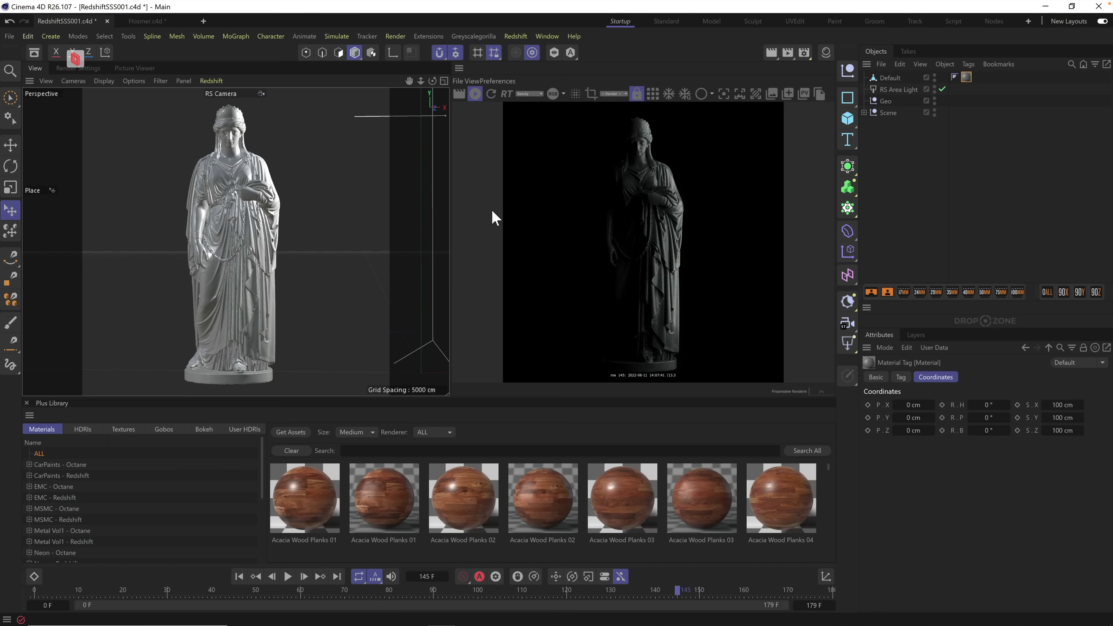
double_click(967, 78)
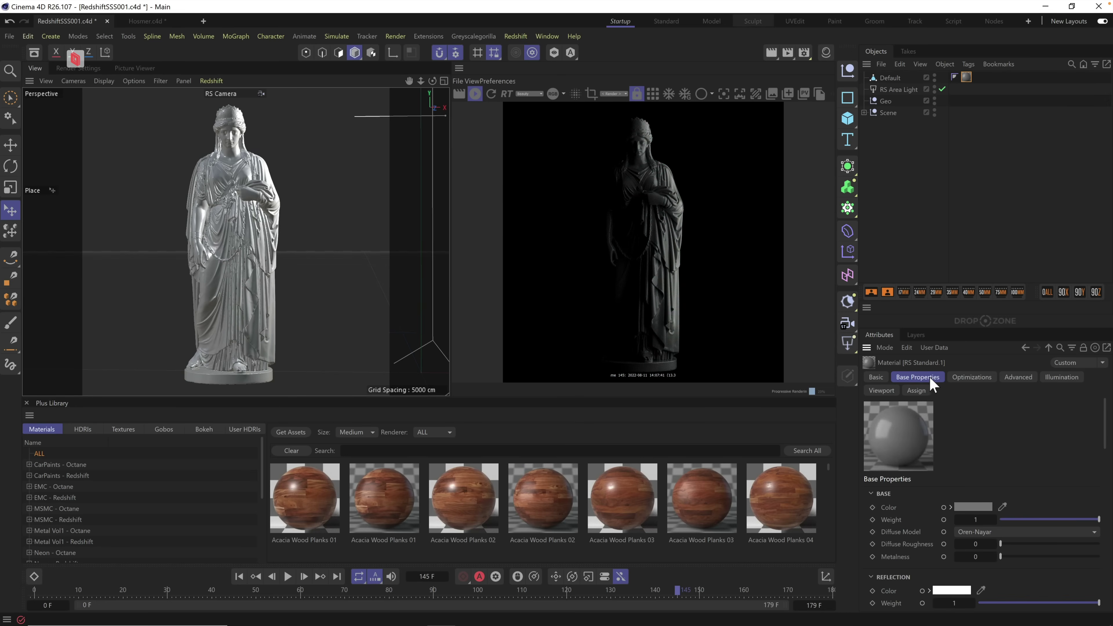
left_click_drag(1106, 413, 1106, 514)
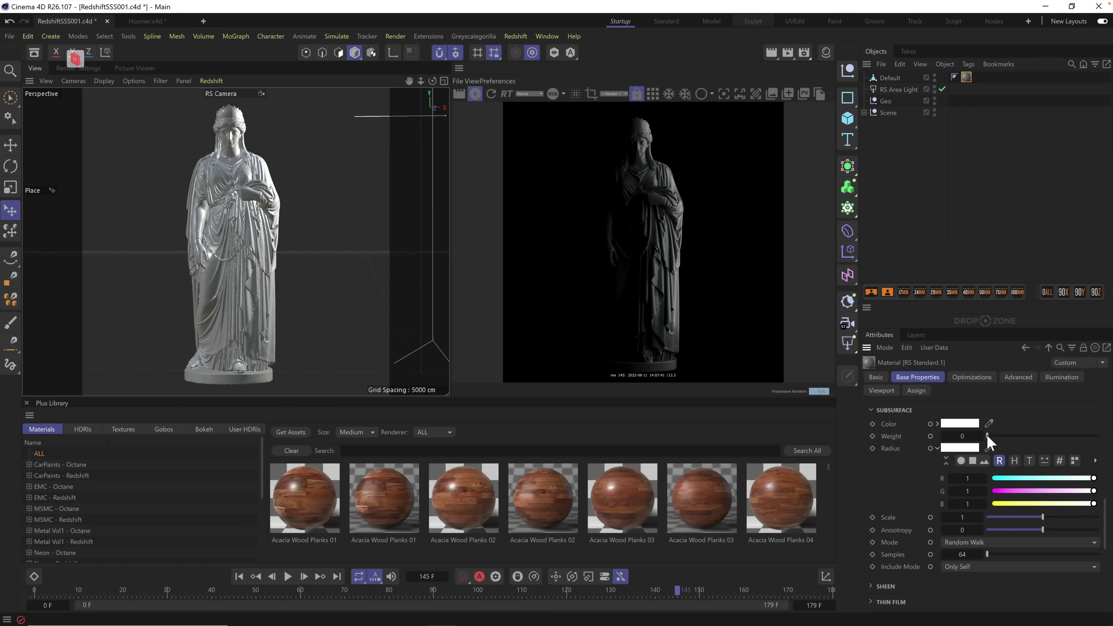
left_click_drag(985, 433, 1103, 438)
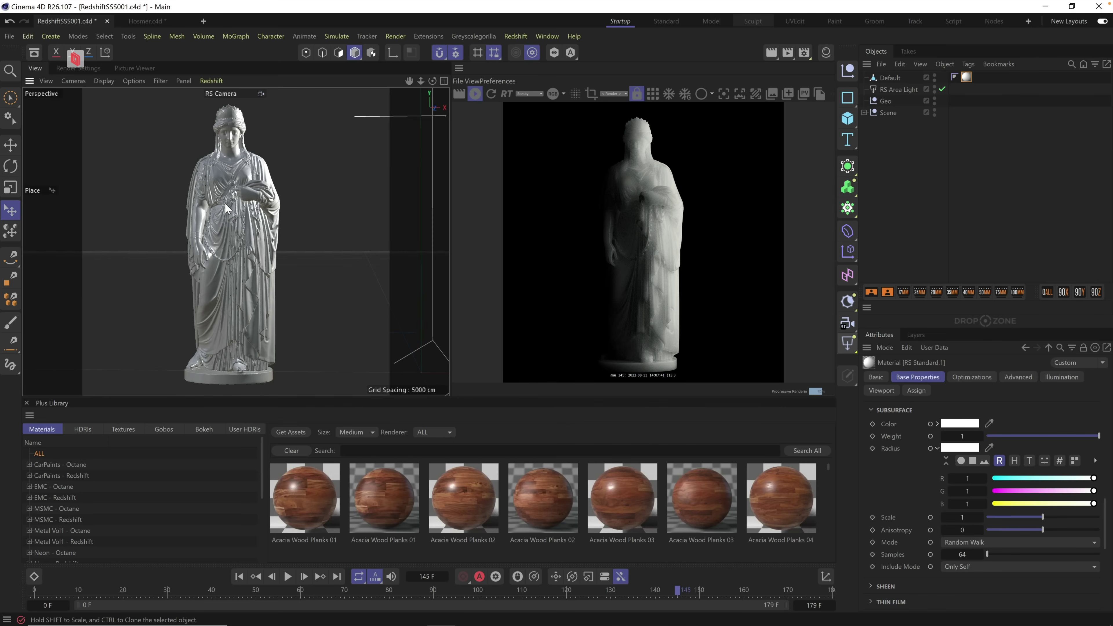
scroll(224, 204, "up", 10)
scroll(268, 214, "down", 6)
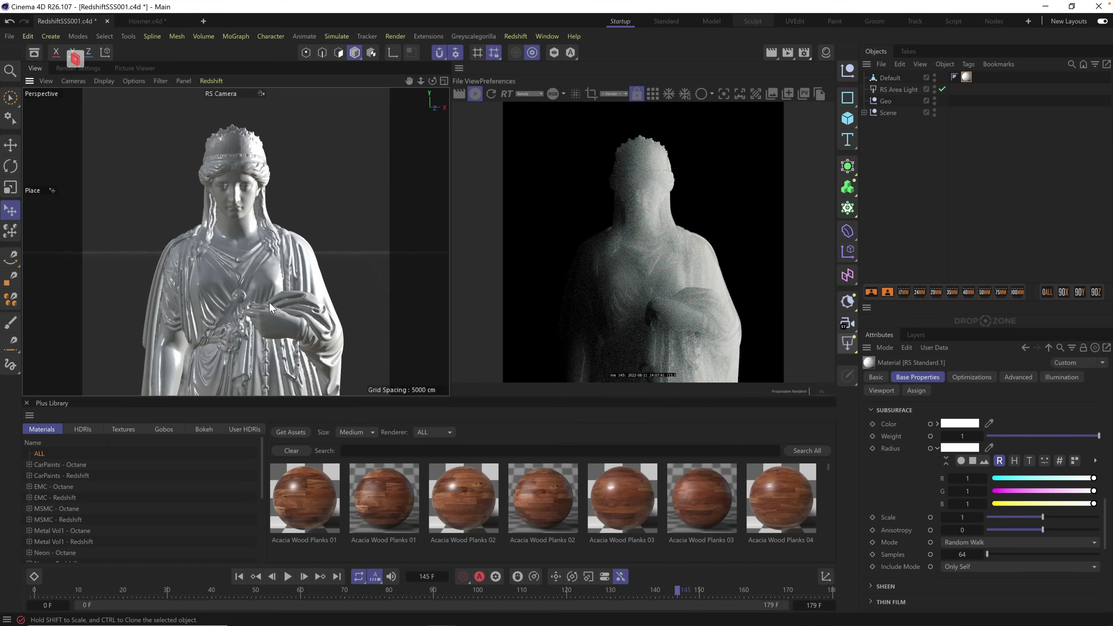
left_click_drag(266, 319, 309, 320, "alt")
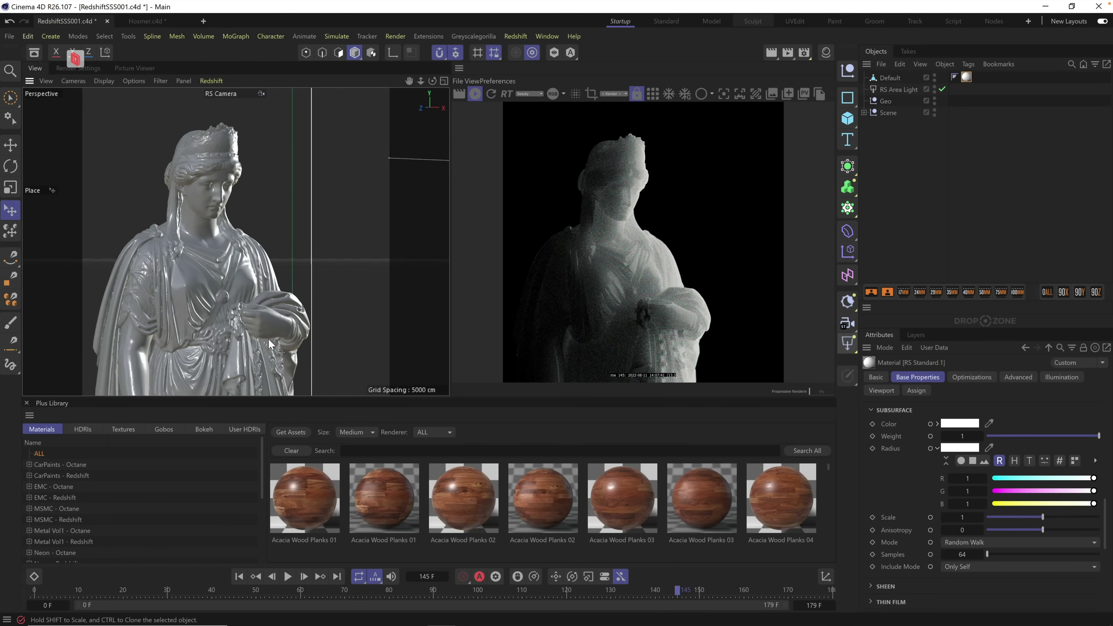
middle_click_drag(271, 343, 300, 336, "alt")
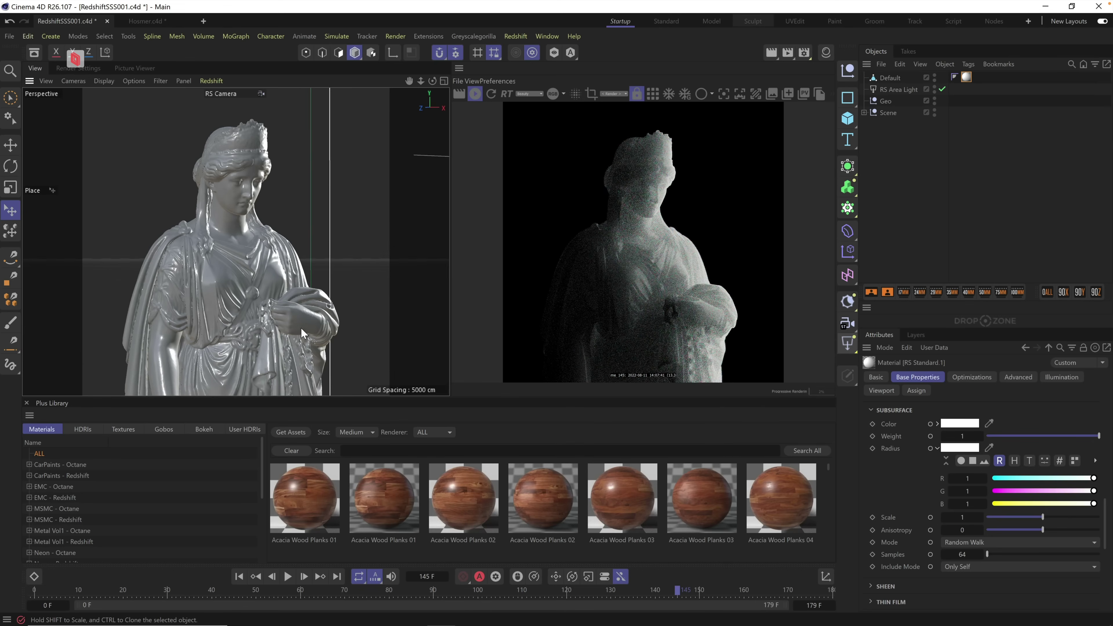
right_click_drag(282, 330, 202, 340, "alt")
left_click_drag(254, 341, 260, 278, "alt")
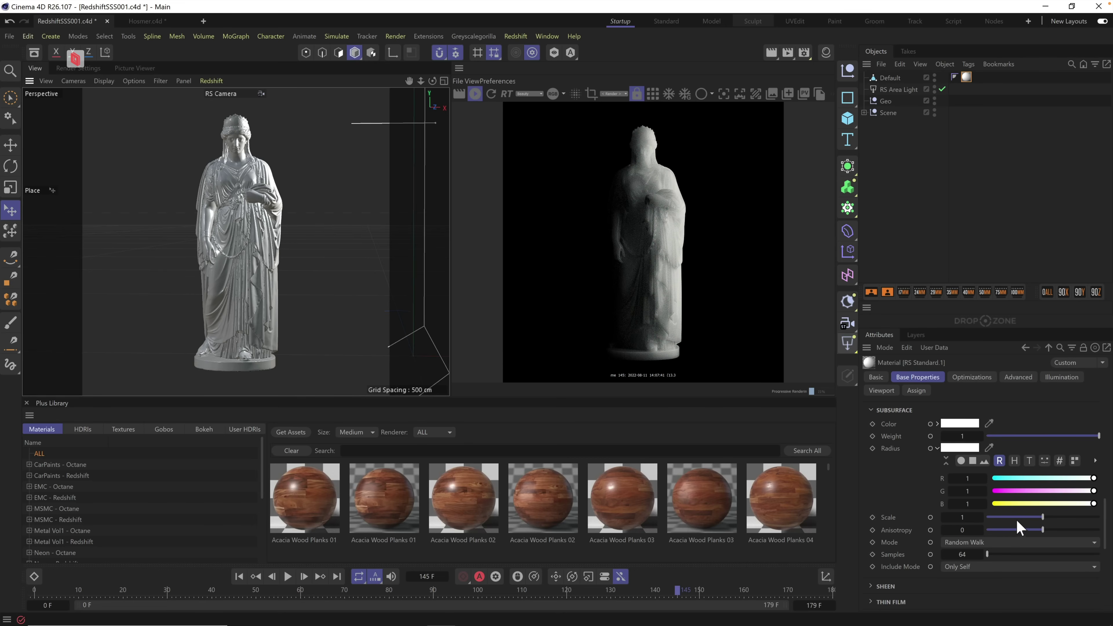
Step: Lower RS Standard.1's Subsurface Scale to about 0.302 and zoom back out of the render
left_click_drag(1032, 518, 1003, 518)
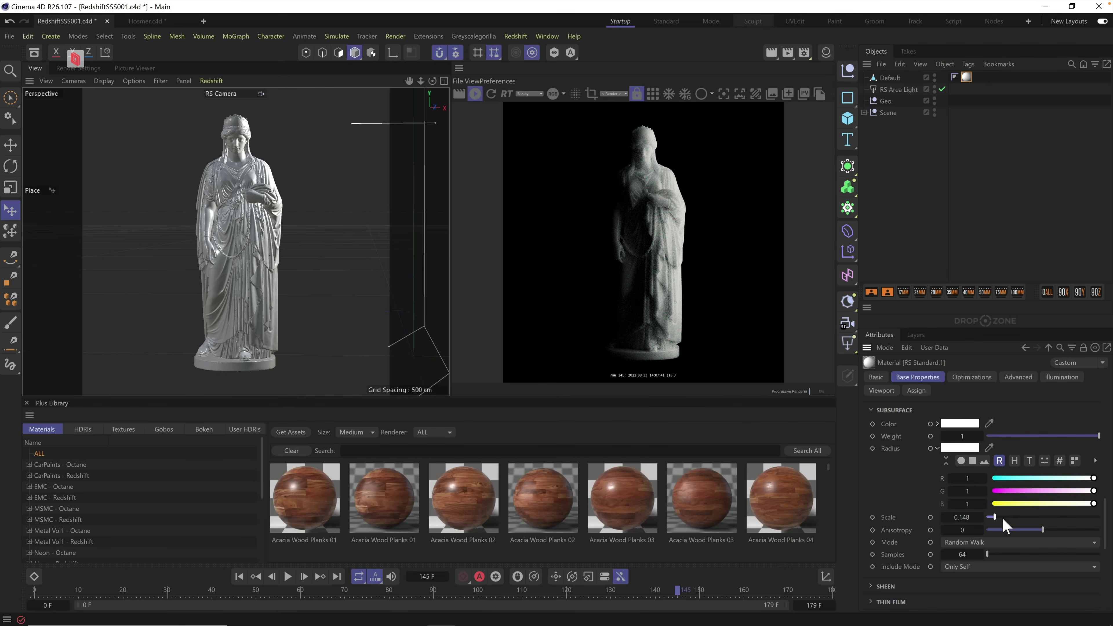
left_click_drag(1003, 519, 1004, 519)
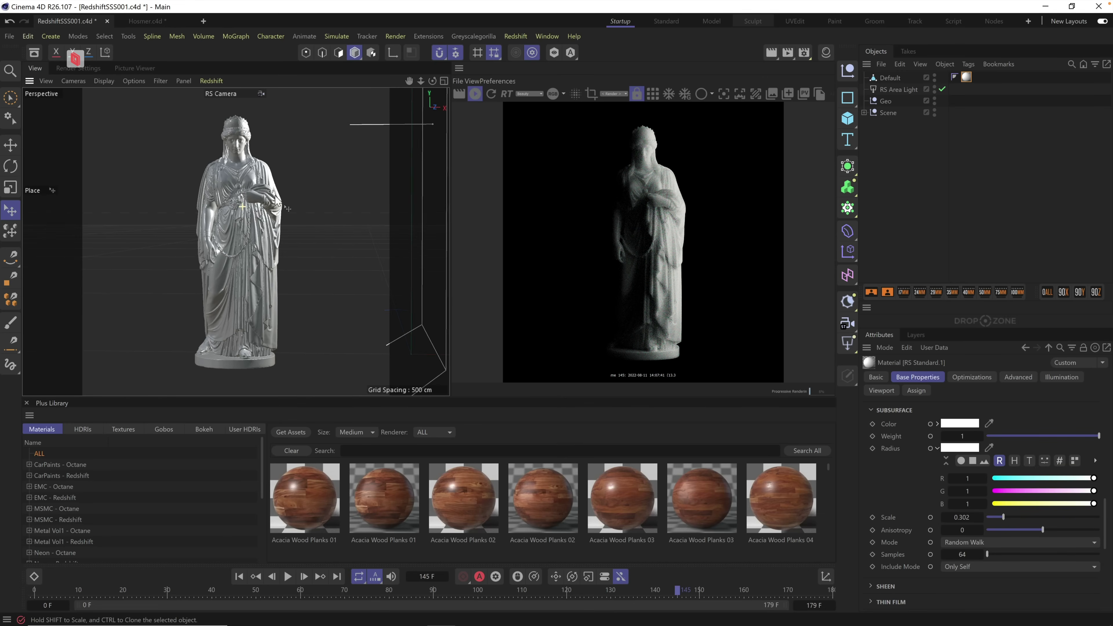
scroll(289, 198, "up", 5)
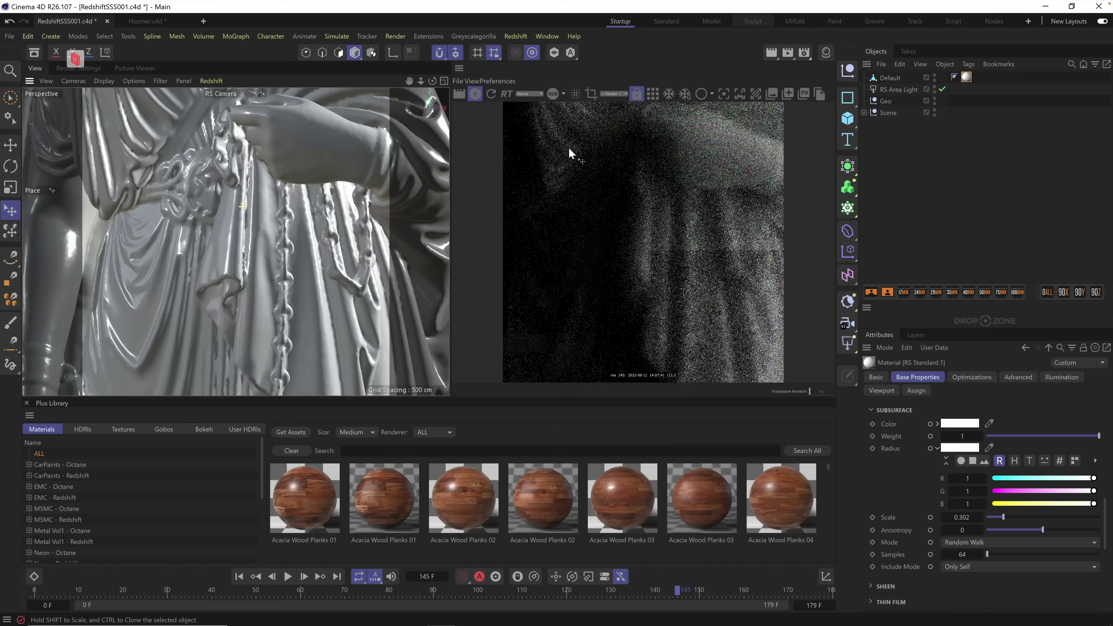
key("ctrl+shift+z")
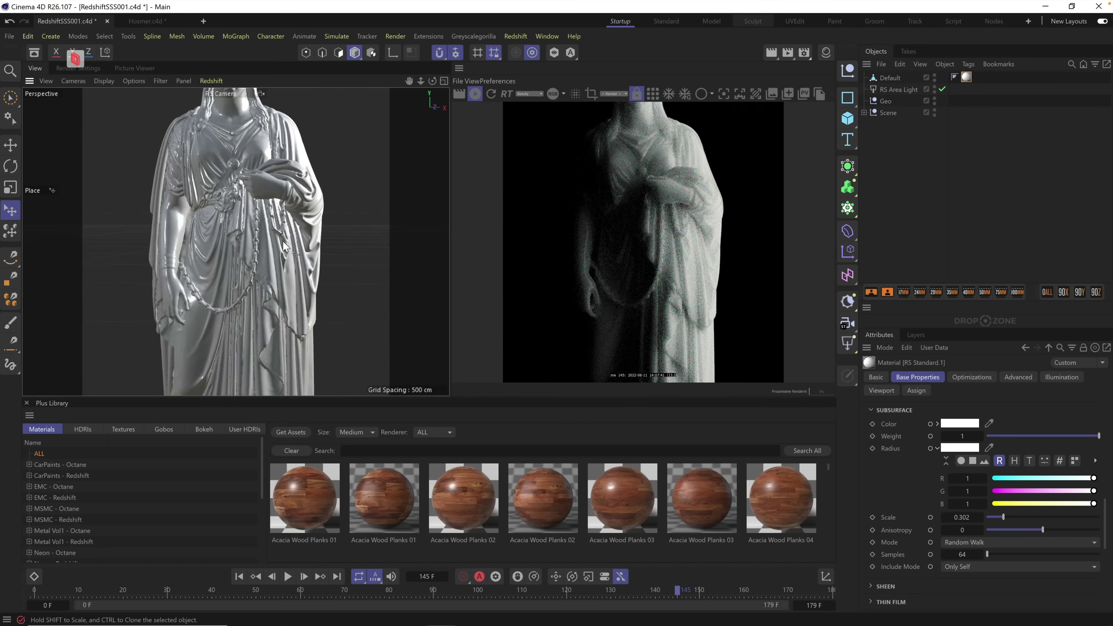
scroll(265, 269, "down", 3)
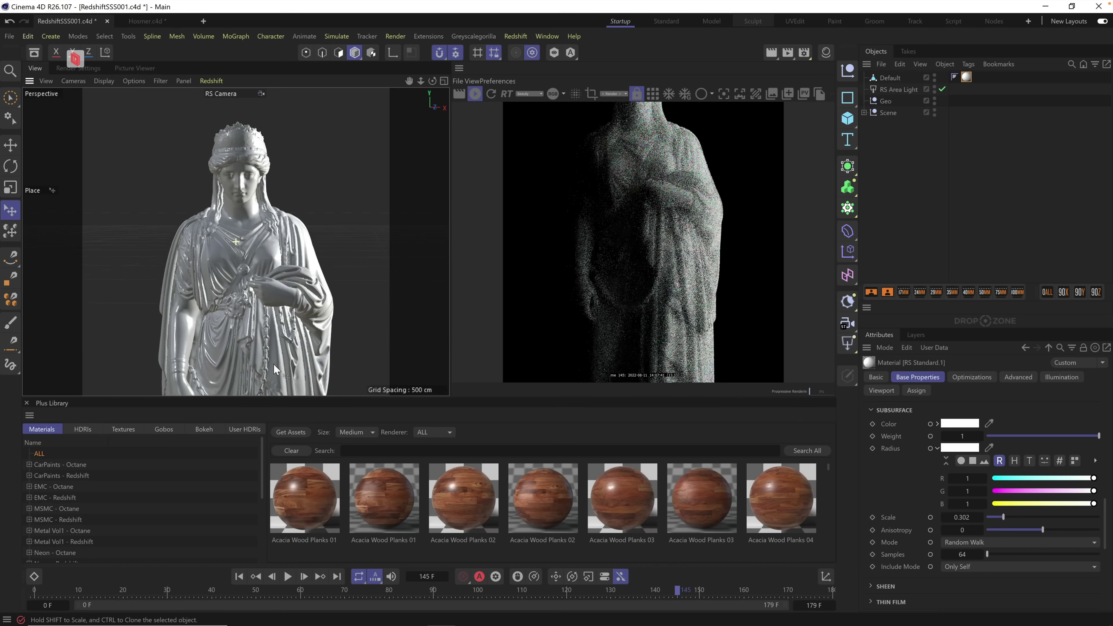
Step: Try a saturated red Subsurface Color, revert it to white, and expand the Radius colour controls
left_click(937, 448)
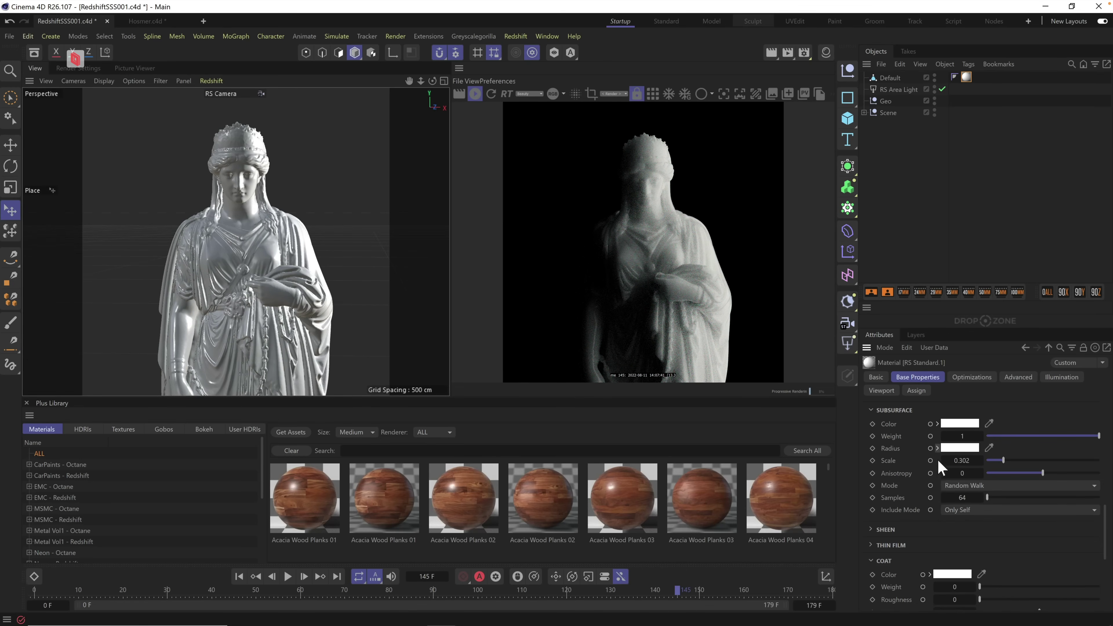
left_click(959, 424)
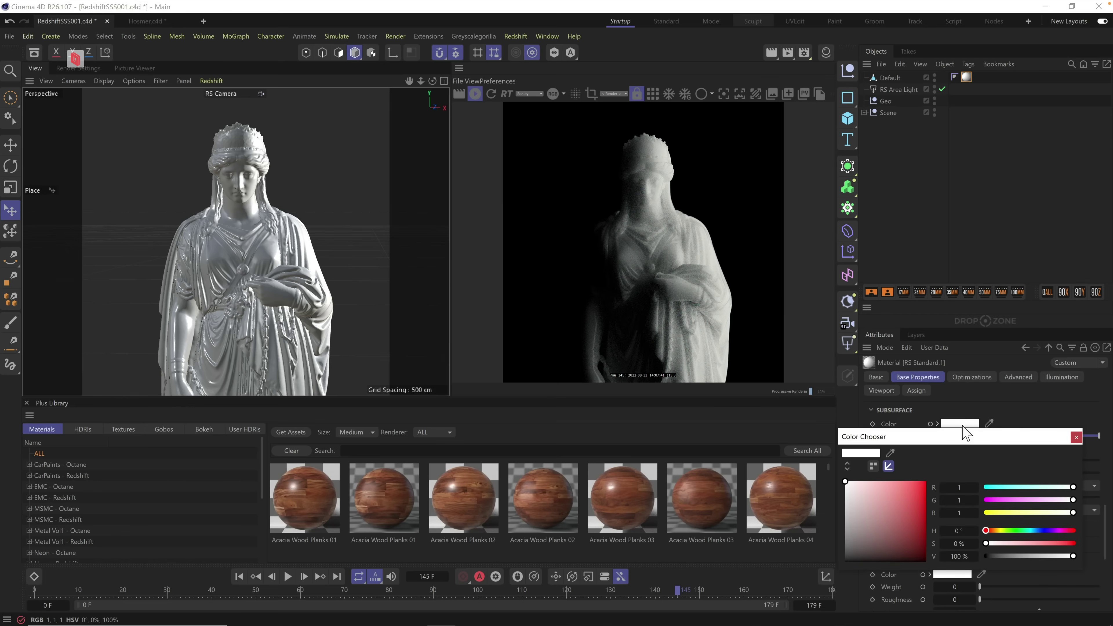
left_click(920, 488)
left_click(1076, 438)
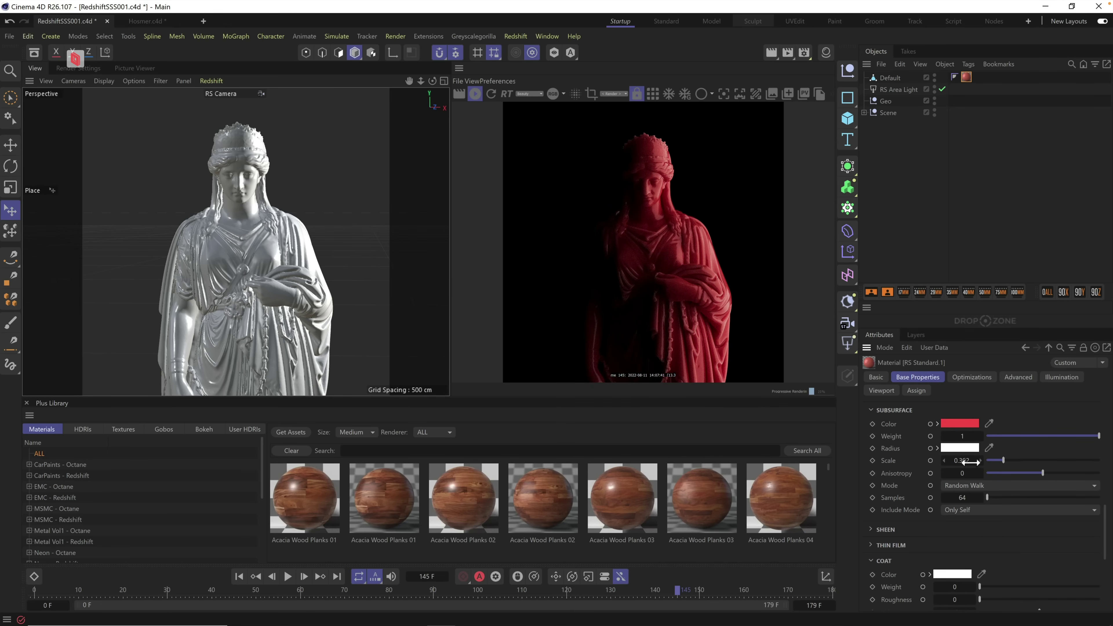
left_click(960, 423)
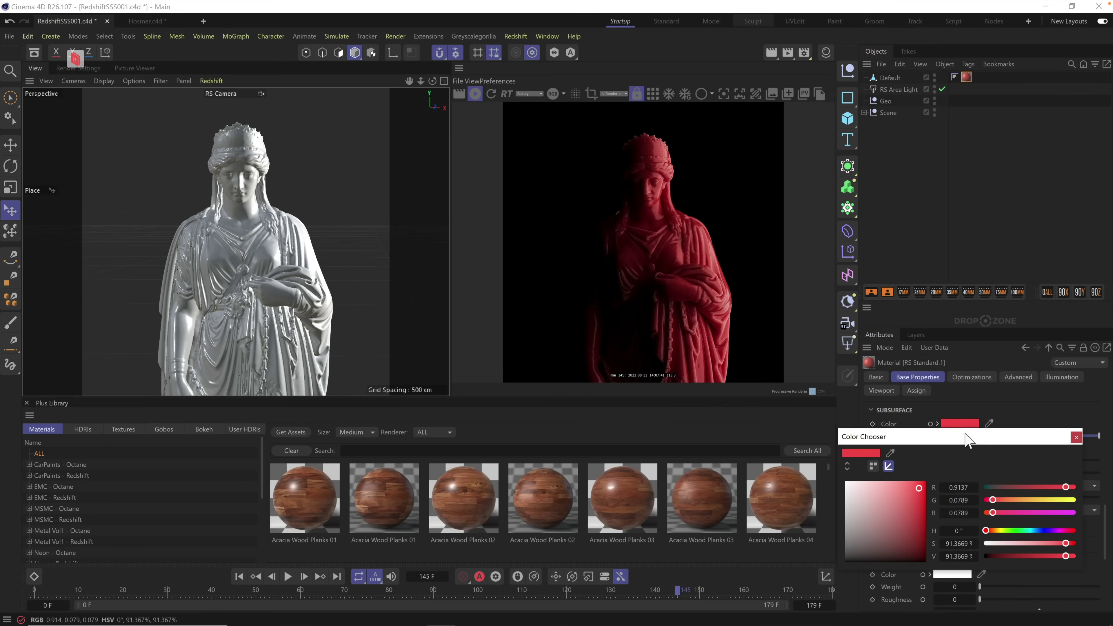
left_click(1076, 438)
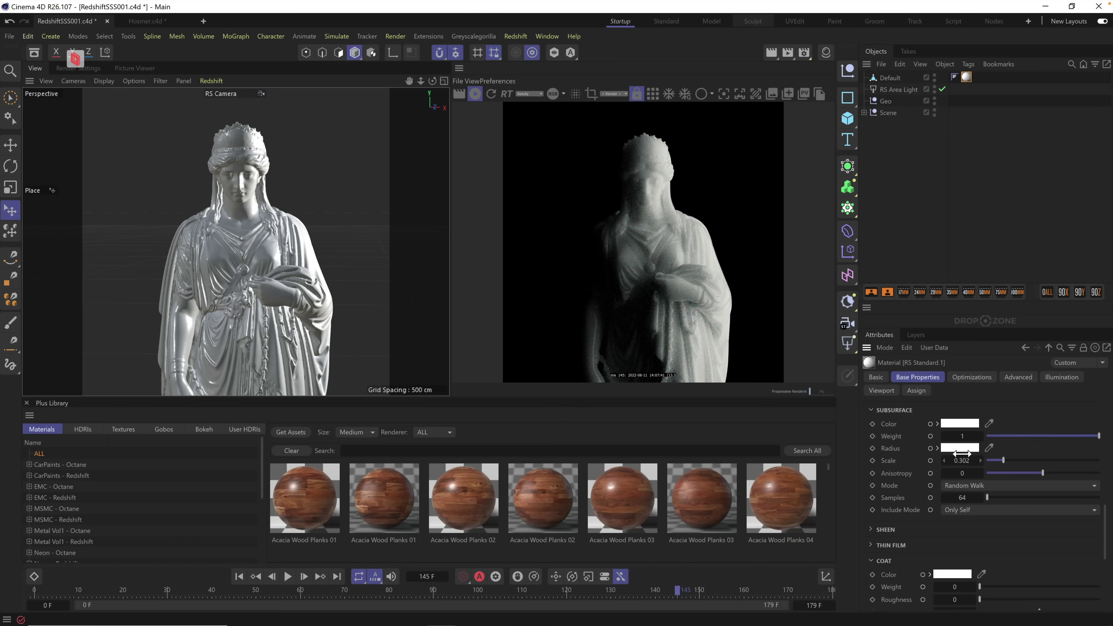
left_click(937, 448)
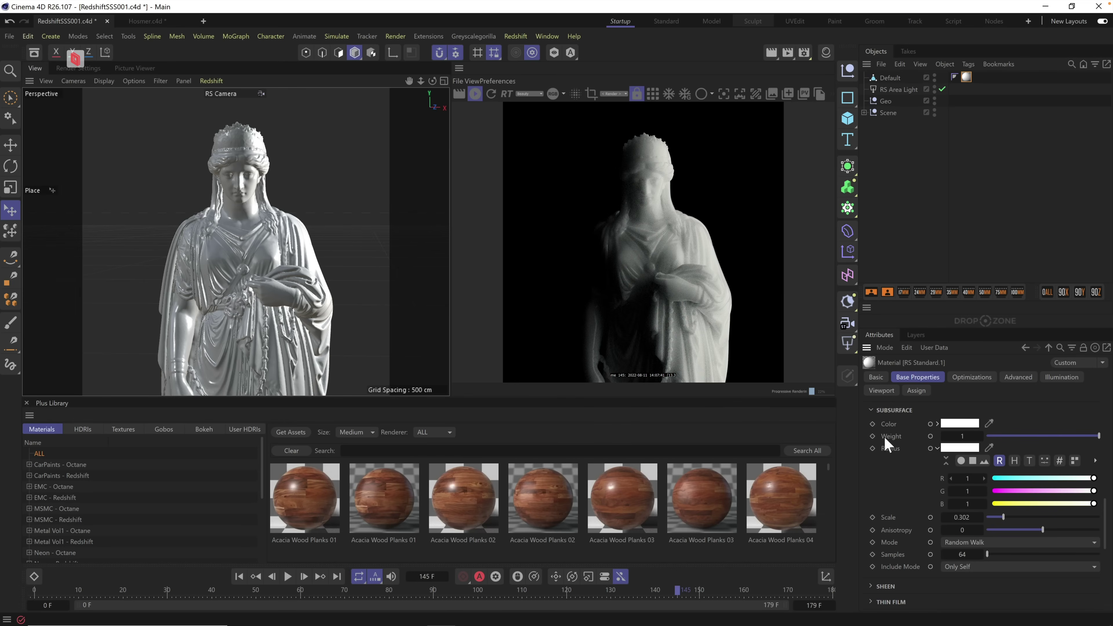
left_click(29, 37)
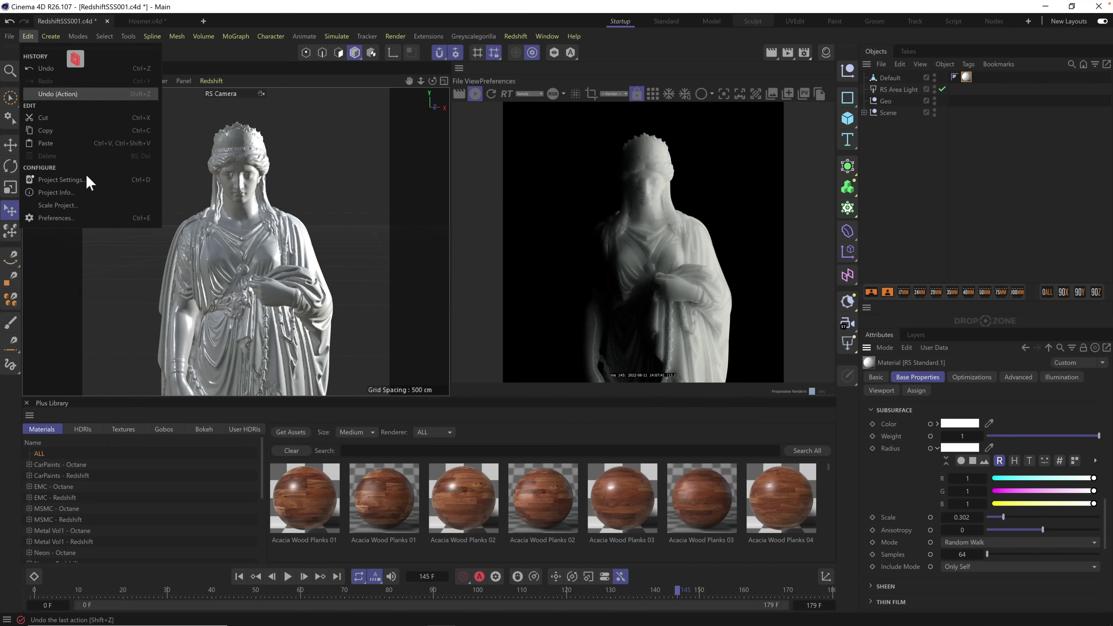
left_click(93, 218)
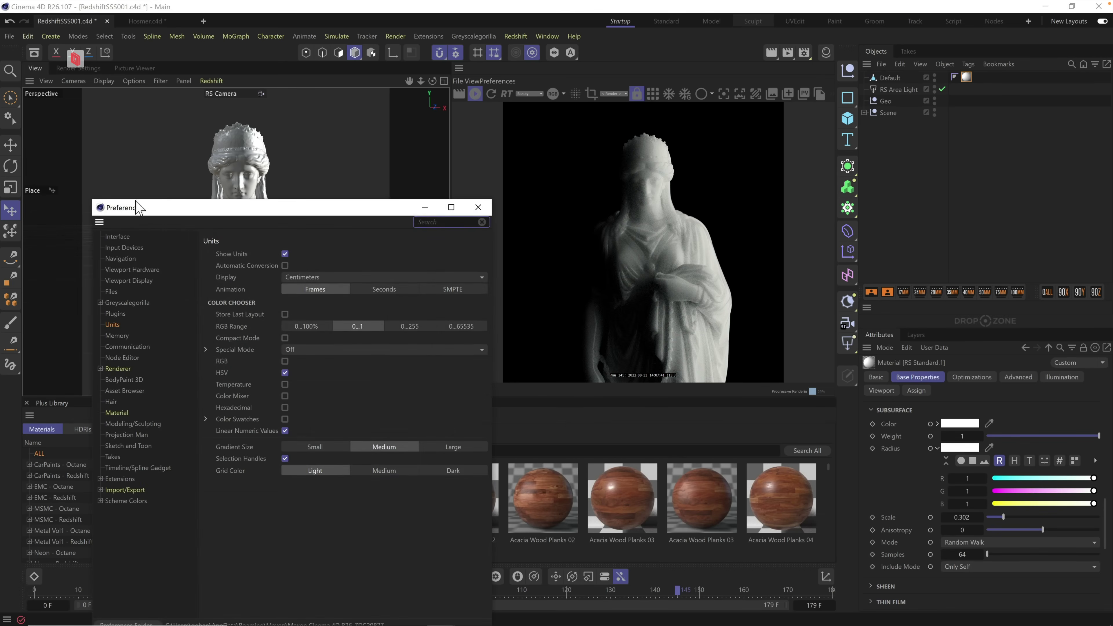
left_click(133, 269)
left_click(128, 281)
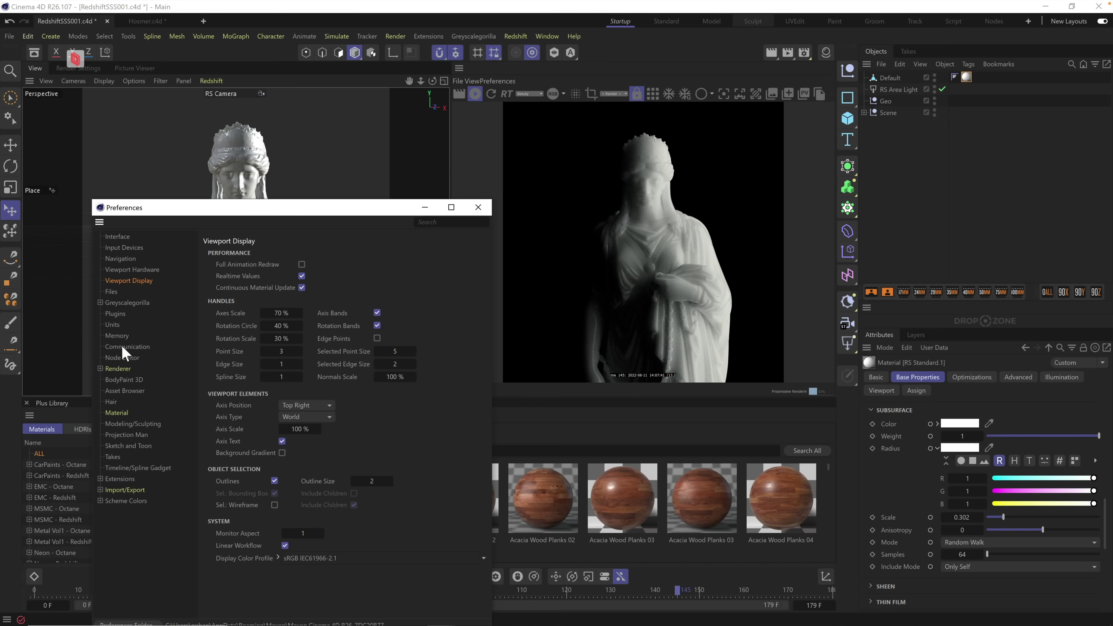
left_click(119, 357)
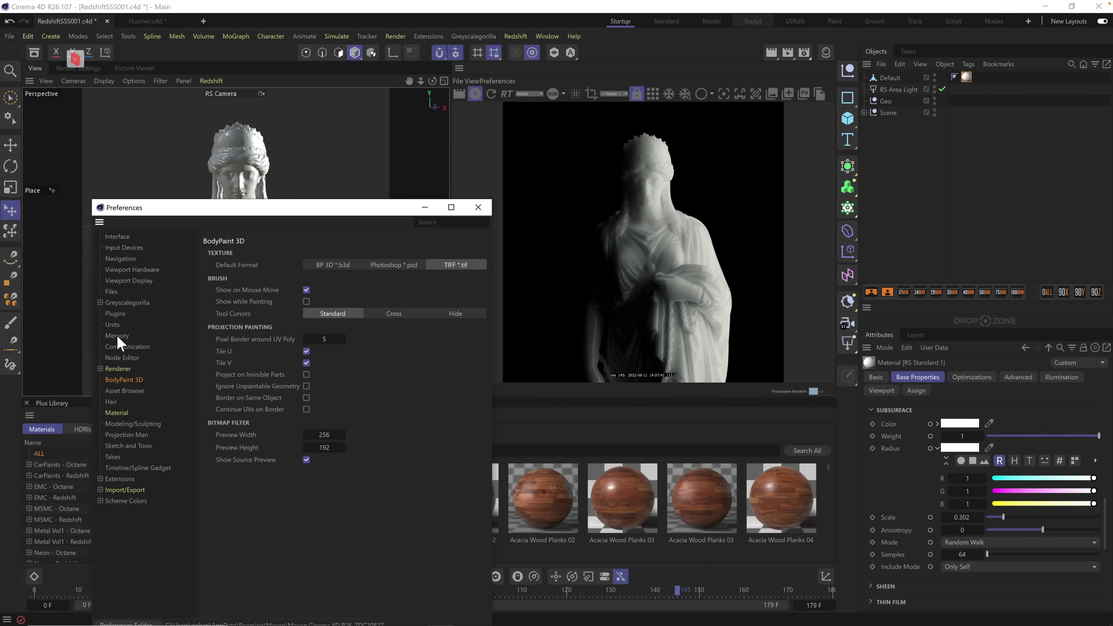
left_click(118, 346)
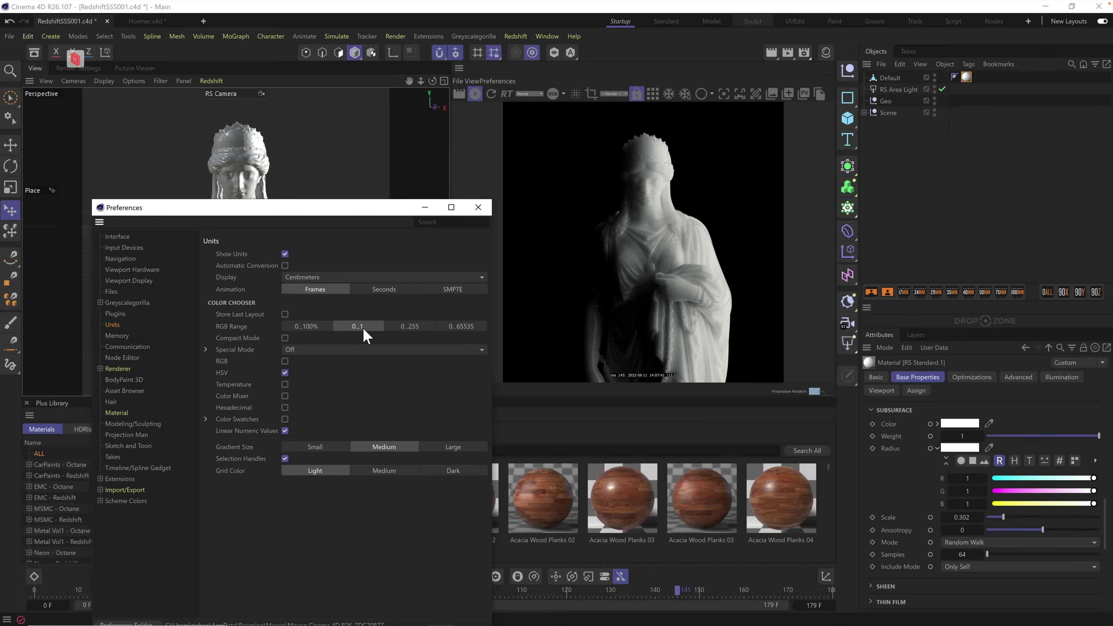
left_click(478, 207)
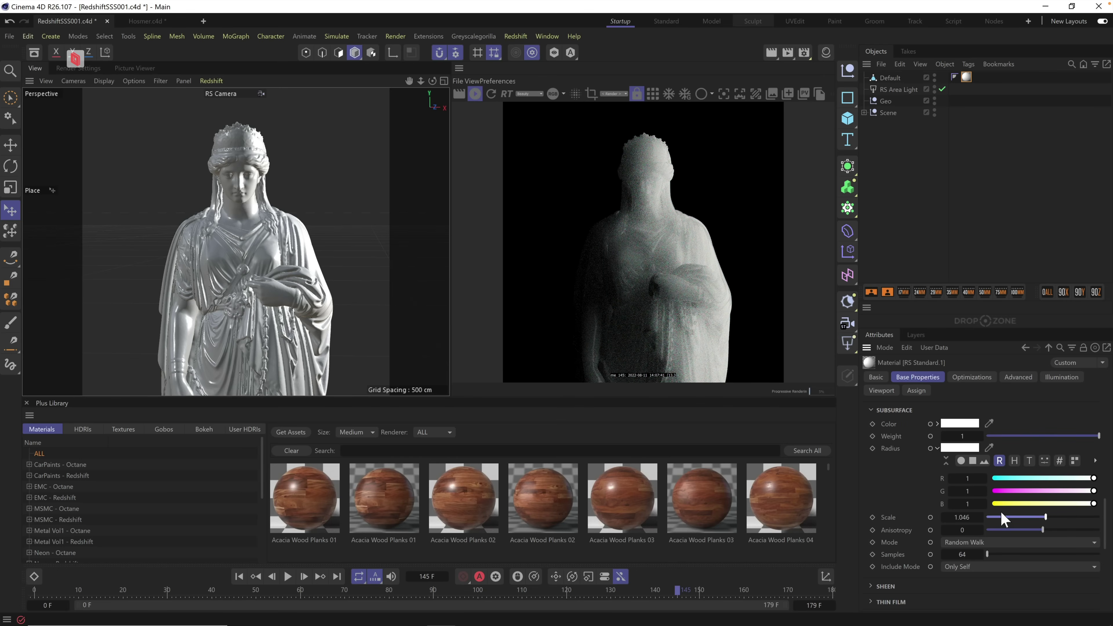
Step: Set Subsurface Scale to 0.464 and tint the Radius with green 0.47 and blue 0.18
left_click_drag(1013, 516, 1030, 522)
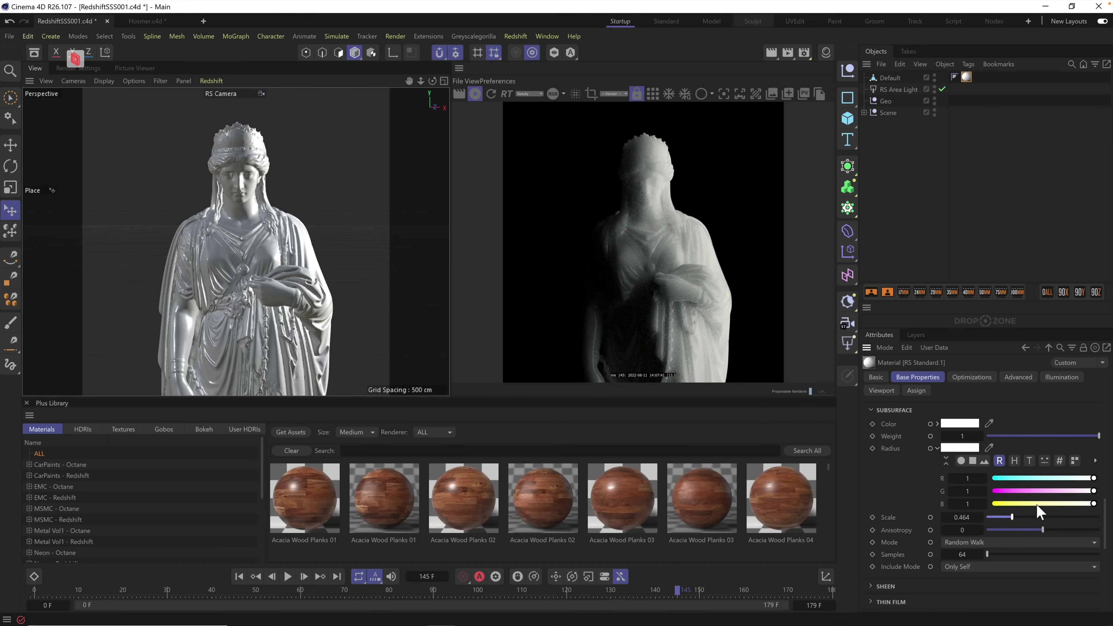
left_click_drag(1093, 491, 1041, 491)
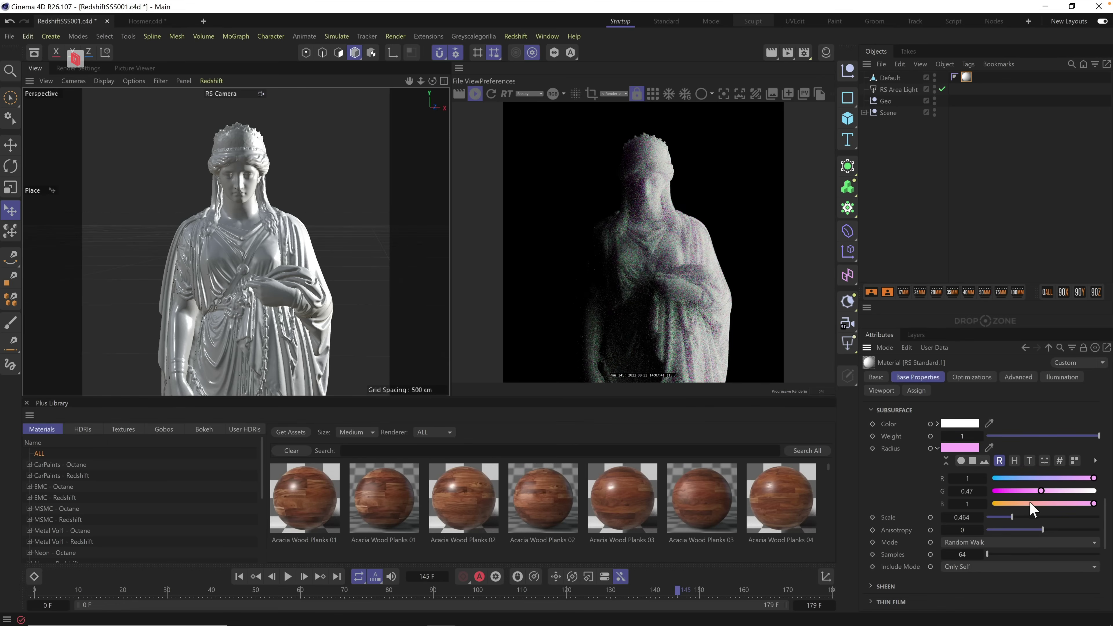
left_click(1012, 503)
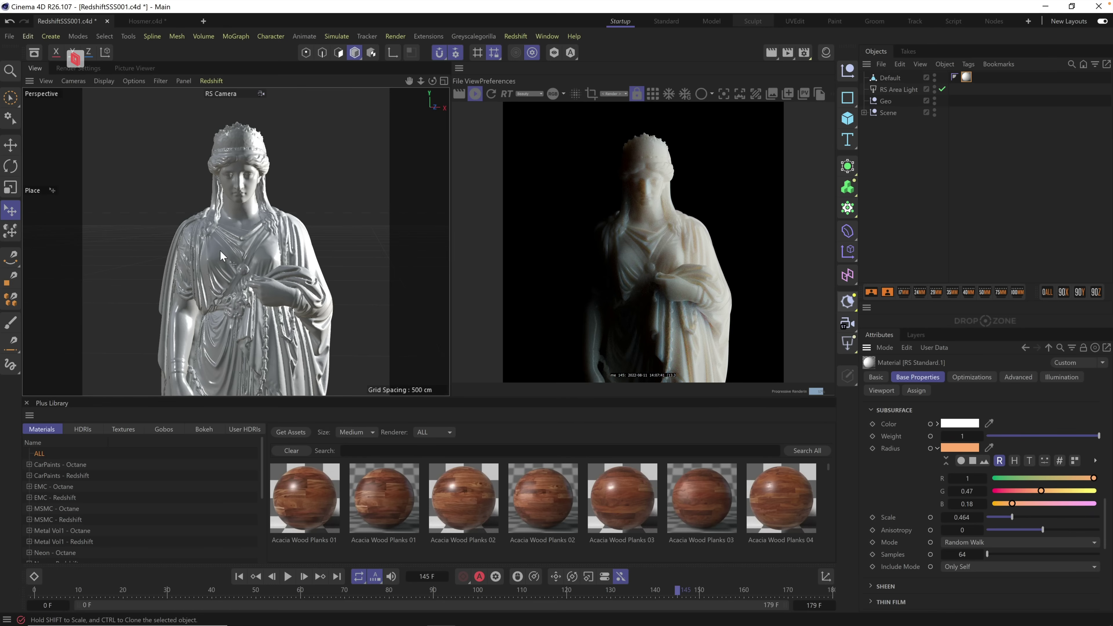
Step: Set Subsurface Scale to 0.322 and Subsurface Anisotropy to -0.668
mouse_move(956, 426)
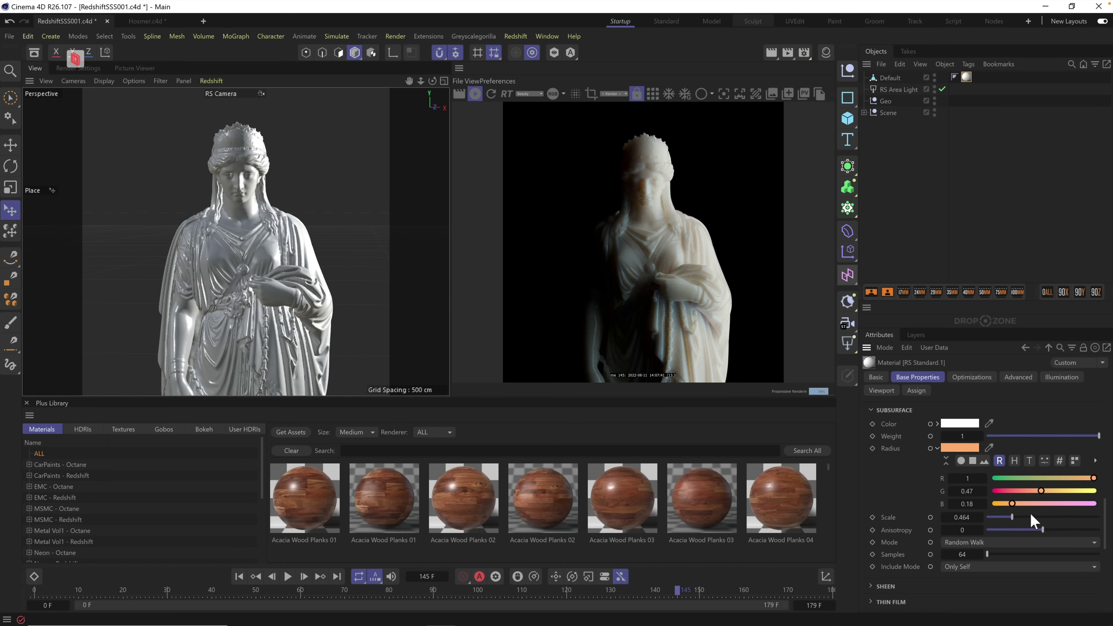
left_click_drag(1032, 516, 1011, 531)
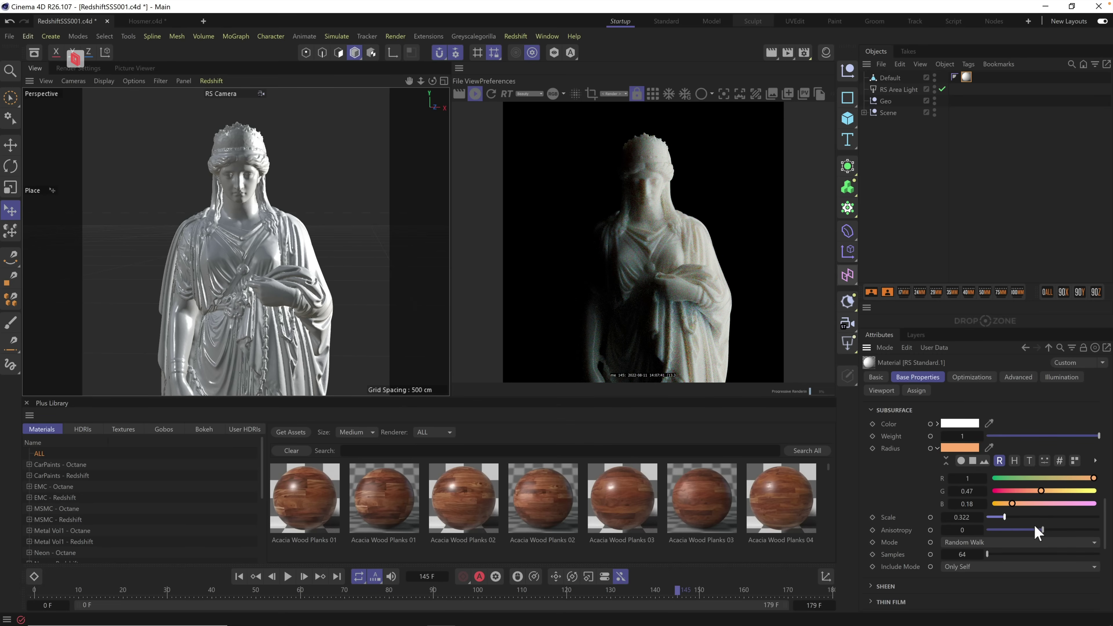
left_click_drag(1043, 529, 1006, 531)
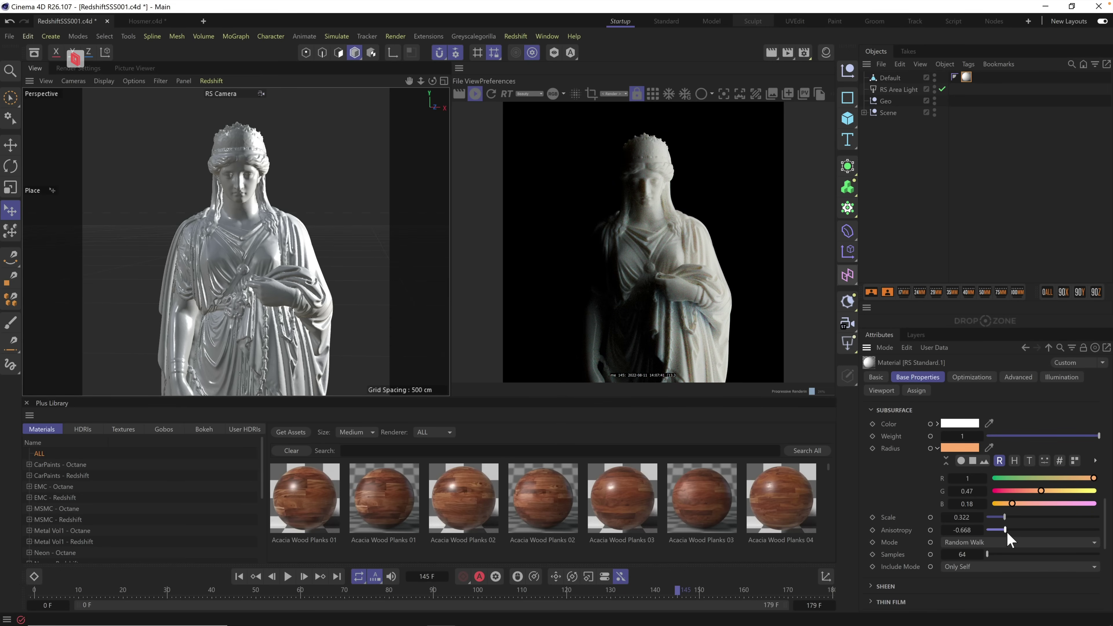
Step: Adjust Subsurface Anisotropy through 0.842 and 0.444 until it reads 0.576
left_click_drag(1002, 529, 1004, 529)
left_click_drag(1062, 528, 1094, 530)
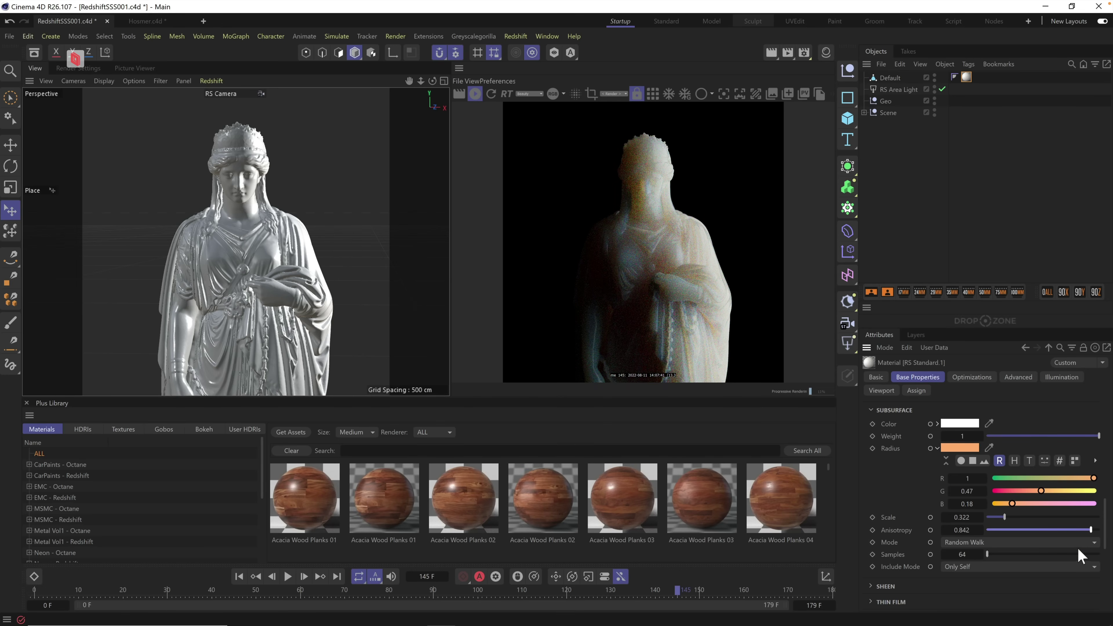
left_click_drag(1078, 531, 1055, 531)
left_click(1073, 528)
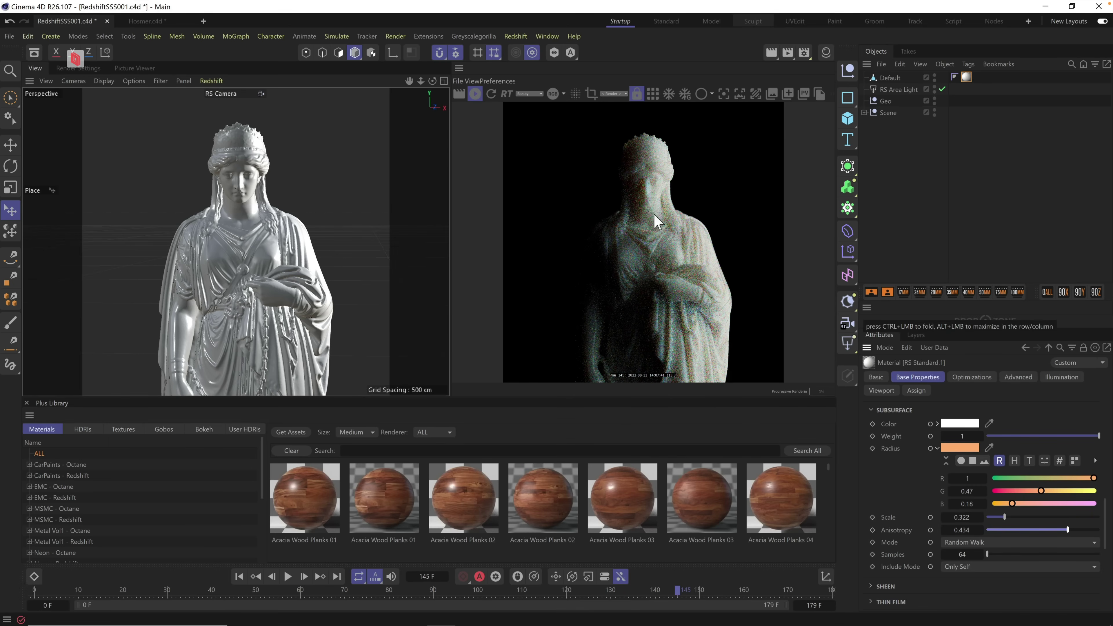
left_click(1081, 529)
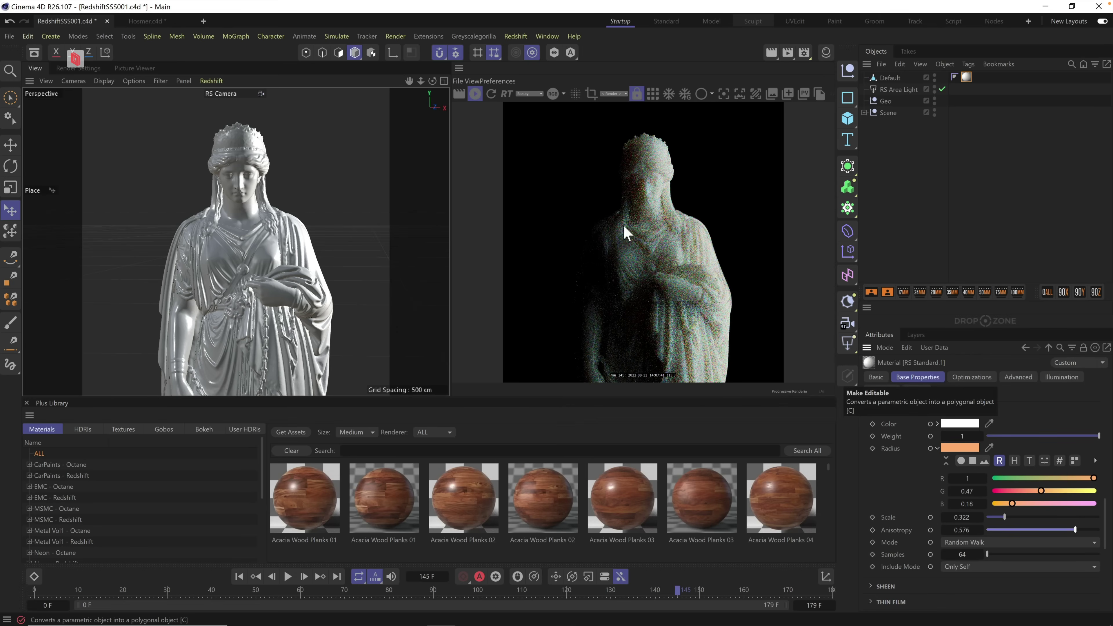
Step: Zoom and pan the Perspective view to show the whole statue including its base
right_click_drag(226, 237, 306, 198, "alt")
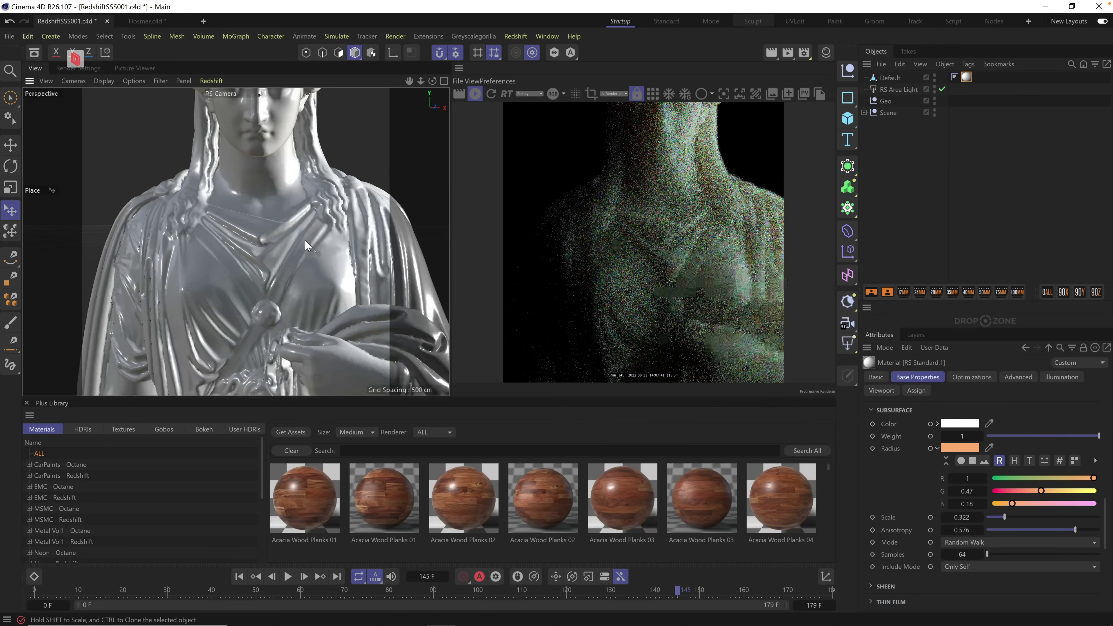
middle_click_drag(263, 167, 258, 241, "alt")
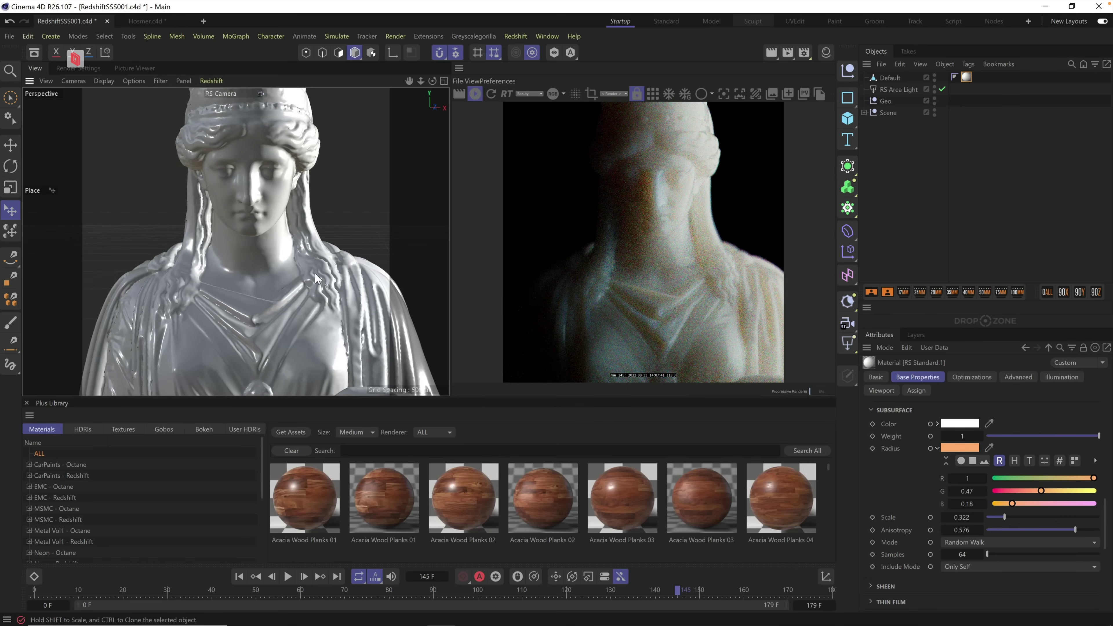
right_click_drag(311, 276, 184, 336, "alt")
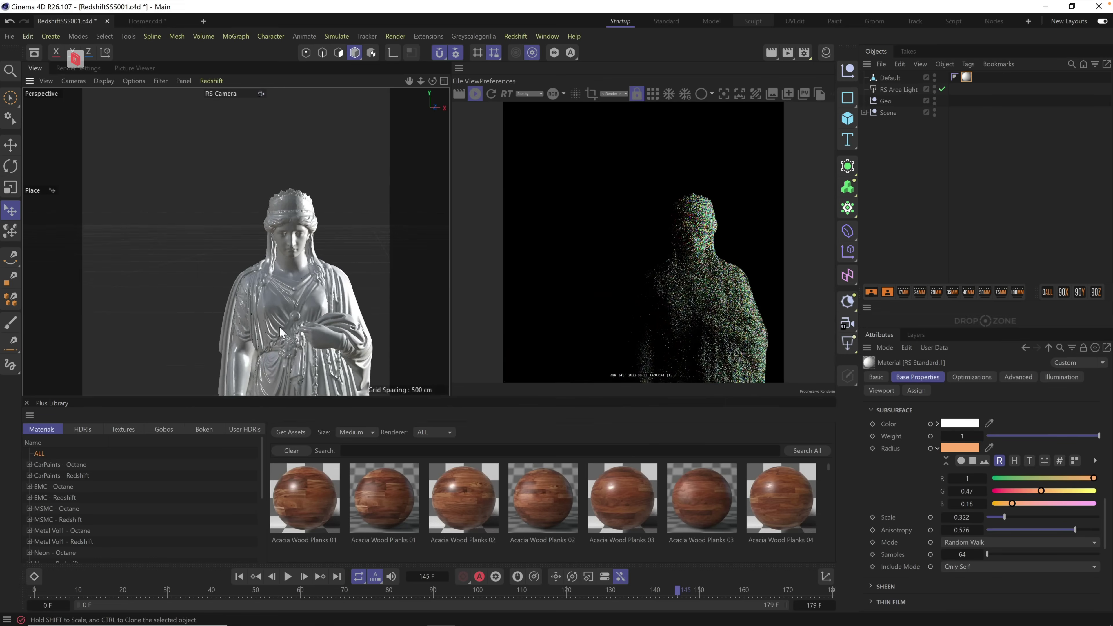
right_click_drag(280, 327, 263, 298, "alt")
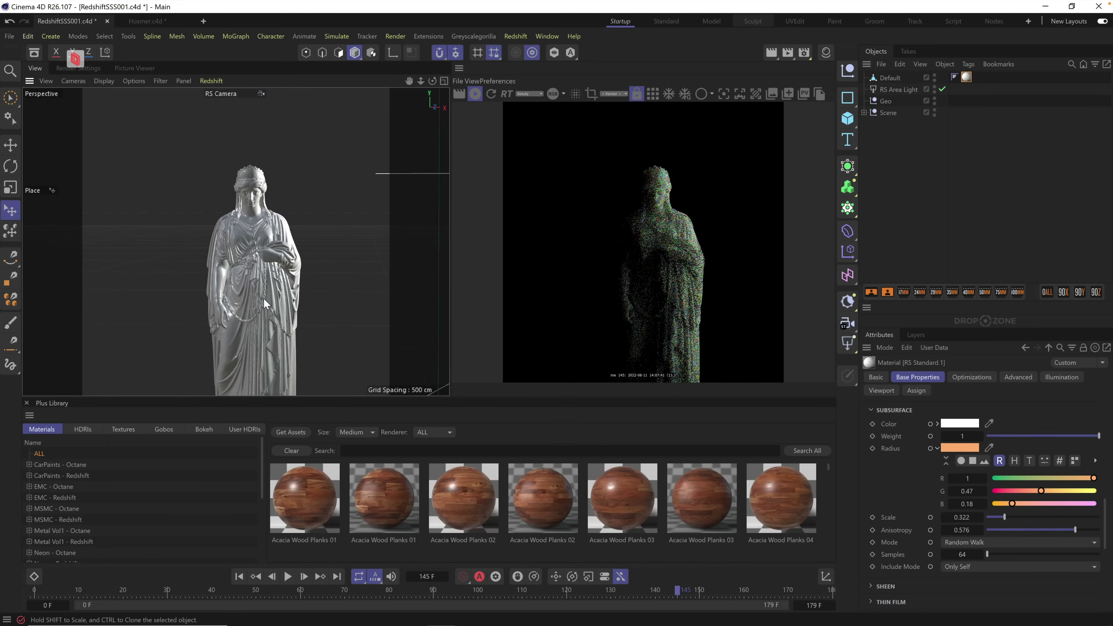
middle_click_drag(264, 299, 237, 182, "alt")
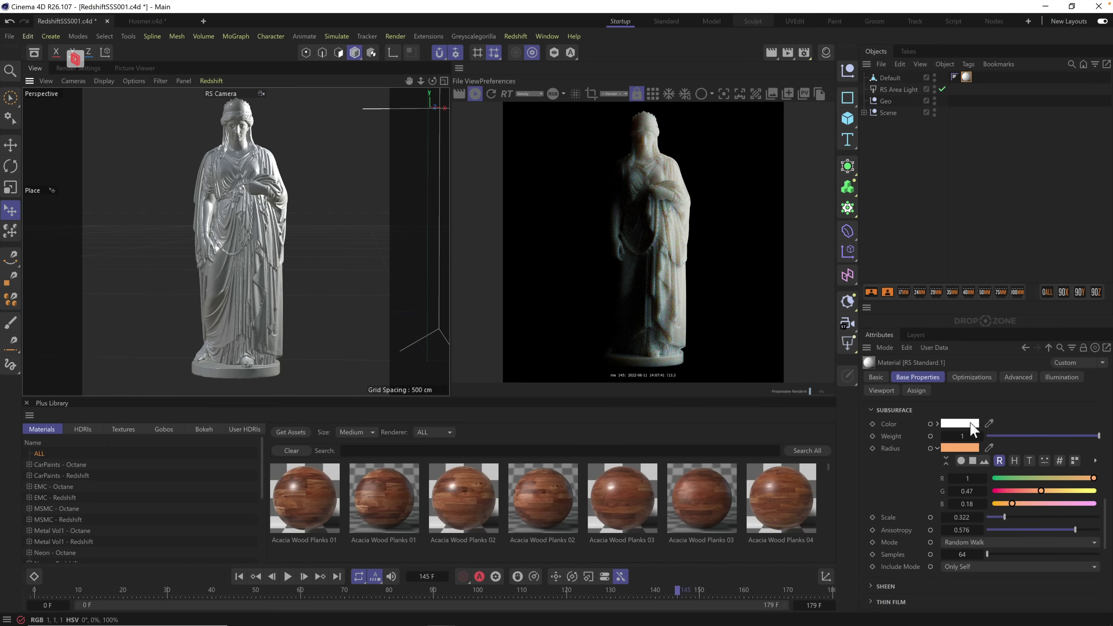
Step: Change the Subsurface Color to a saturated red
left_click(972, 425)
left_click(923, 486)
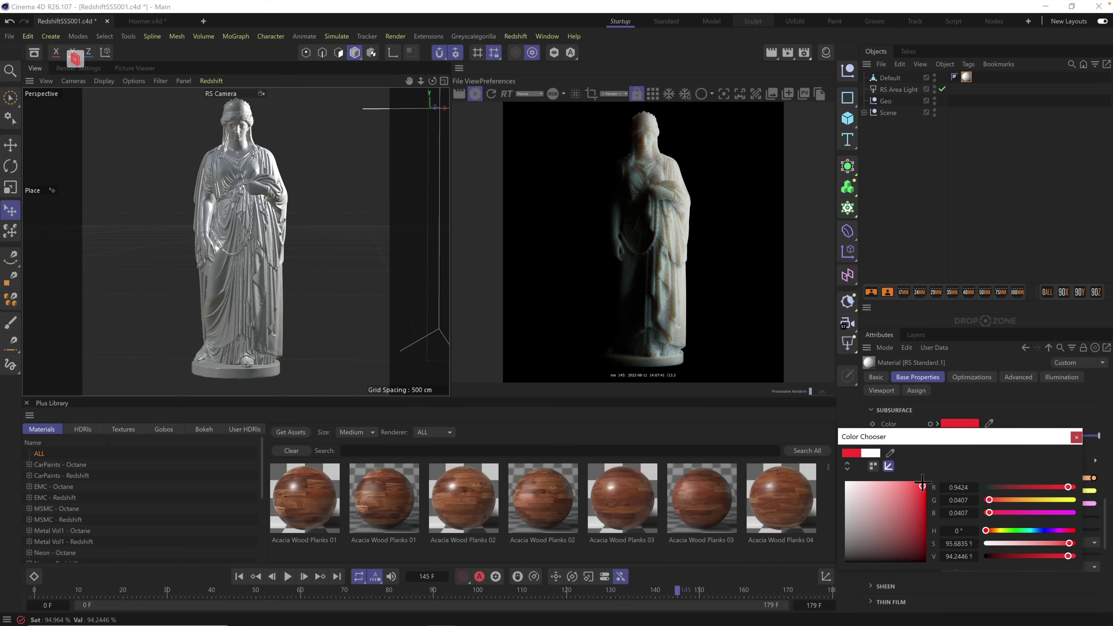
left_click(1076, 438)
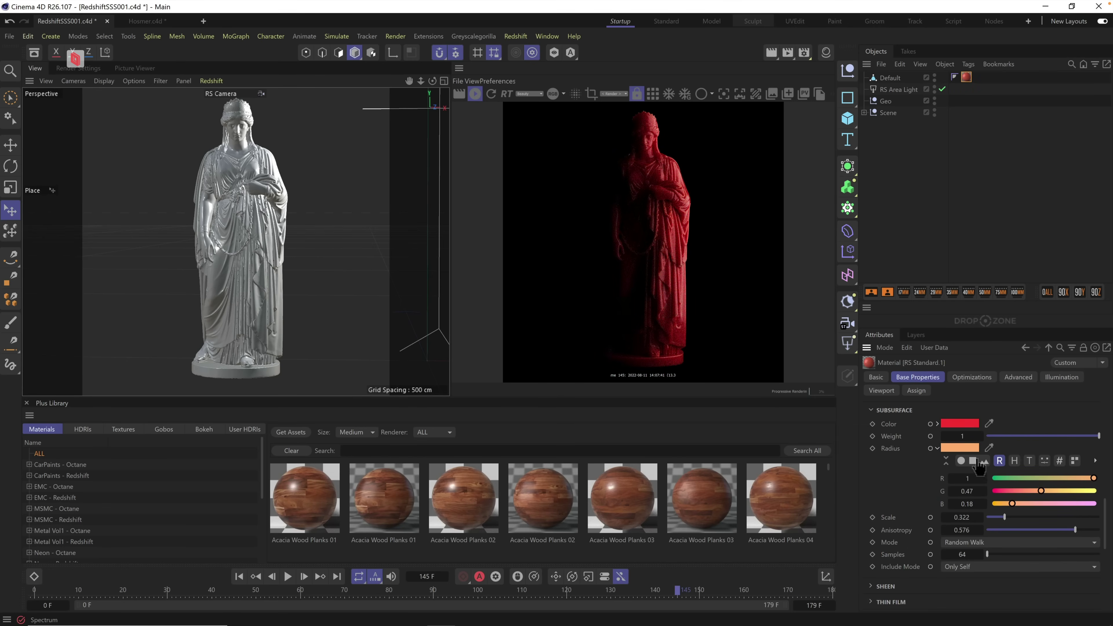
Step: Set Subsurface Anisotropy to 0.678 and bring Subsurface Weight to about 0.503
left_click_drag(1057, 438, 932, 439)
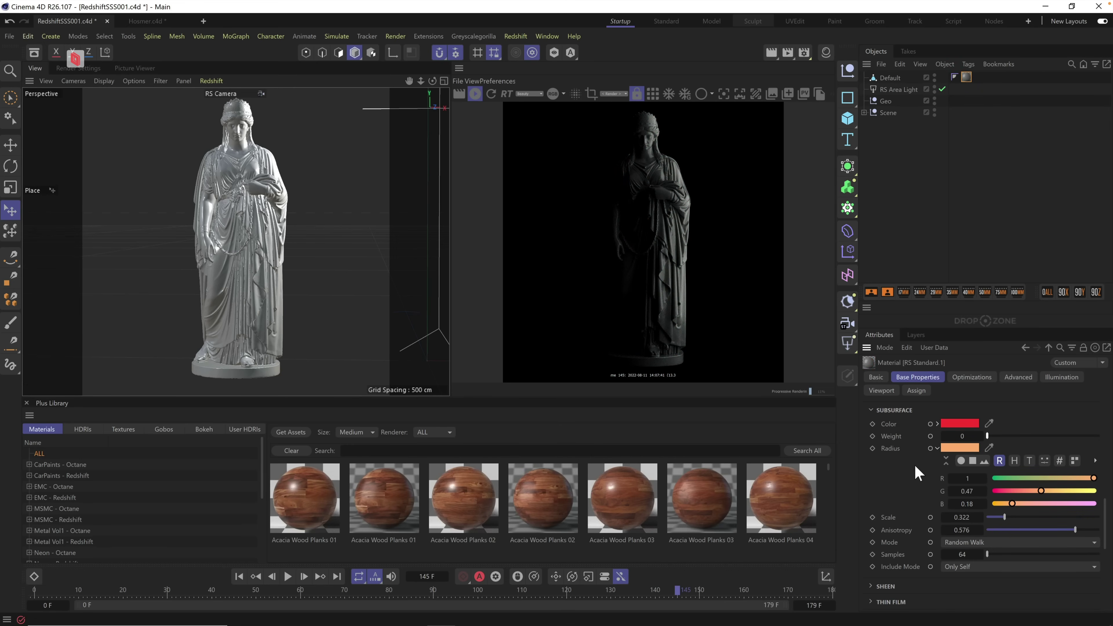
left_click_drag(1017, 436, 1033, 437)
left_click(1051, 436)
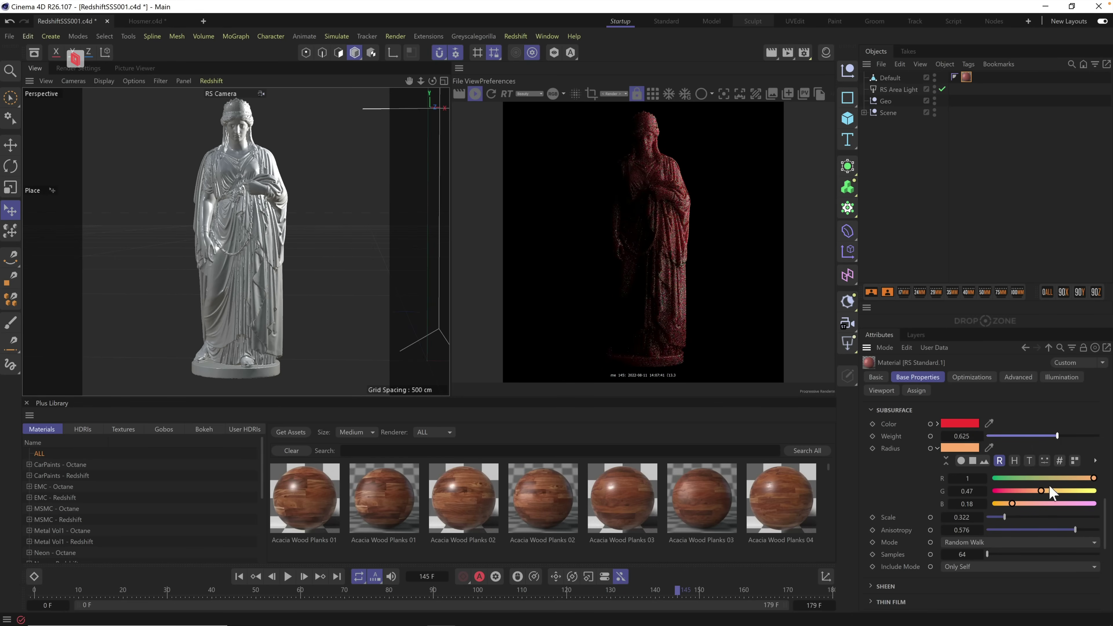
left_click(1083, 529)
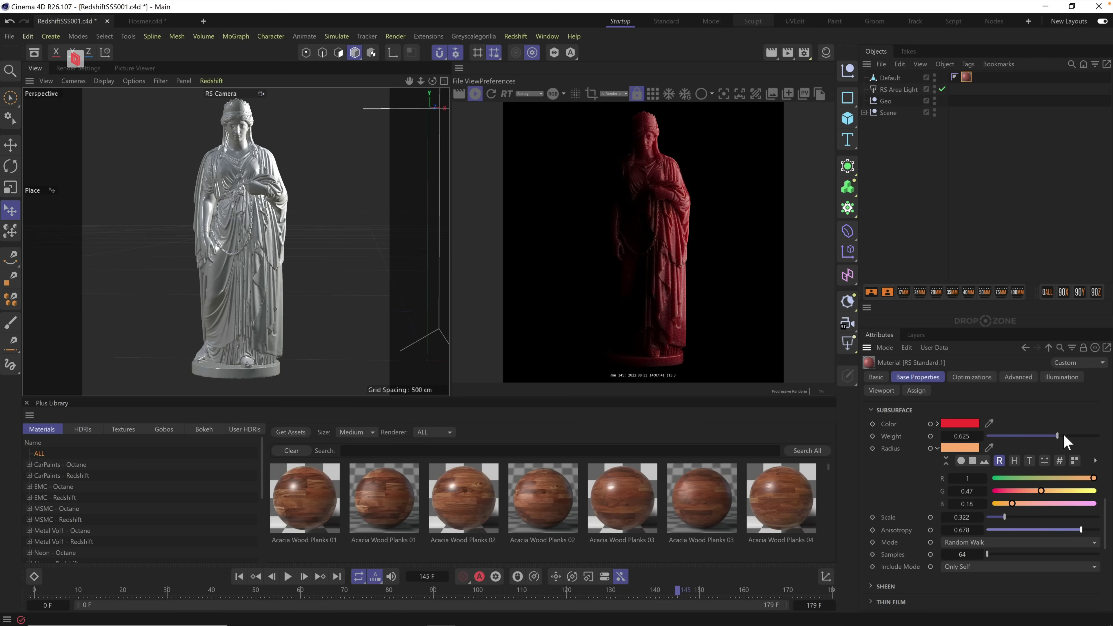
left_click_drag(1064, 436, 1104, 443)
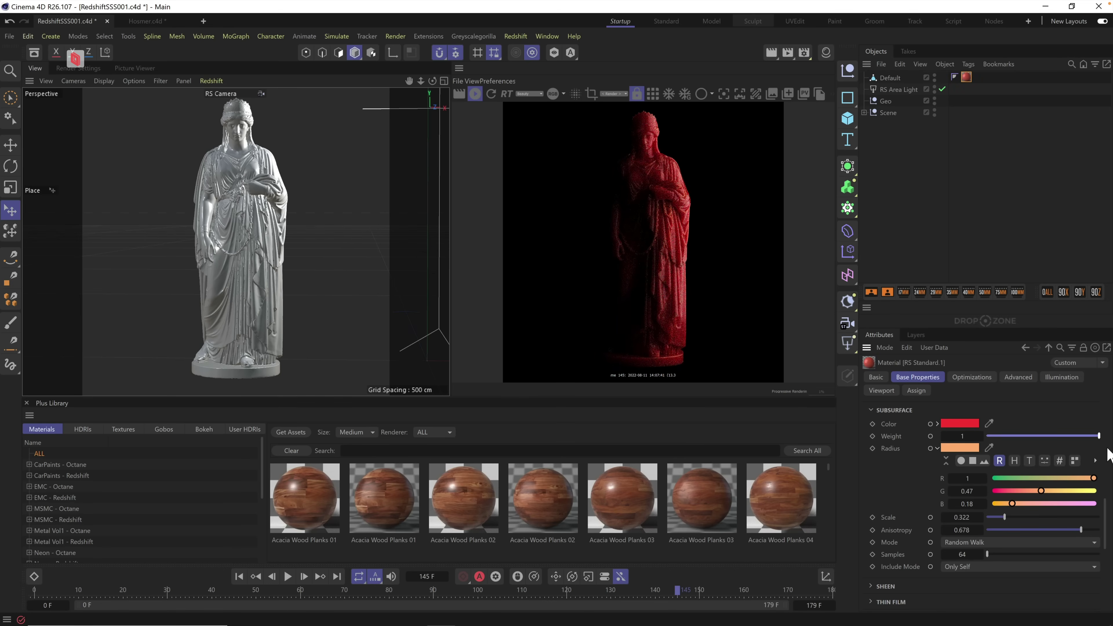
left_click(1044, 436)
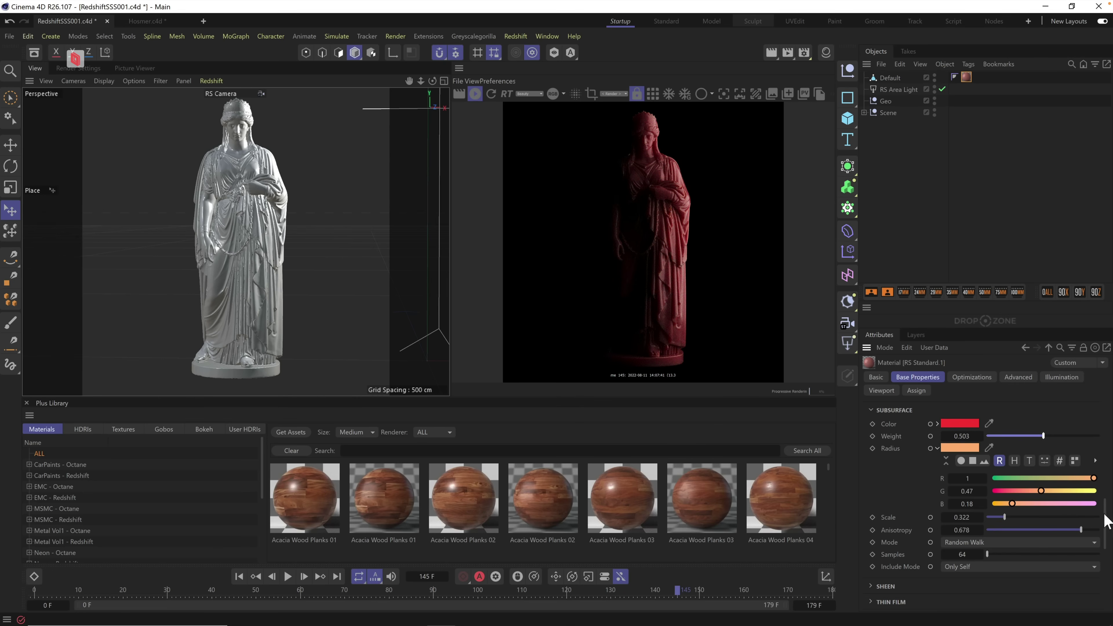
left_click_drag(1107, 515, 1102, 437)
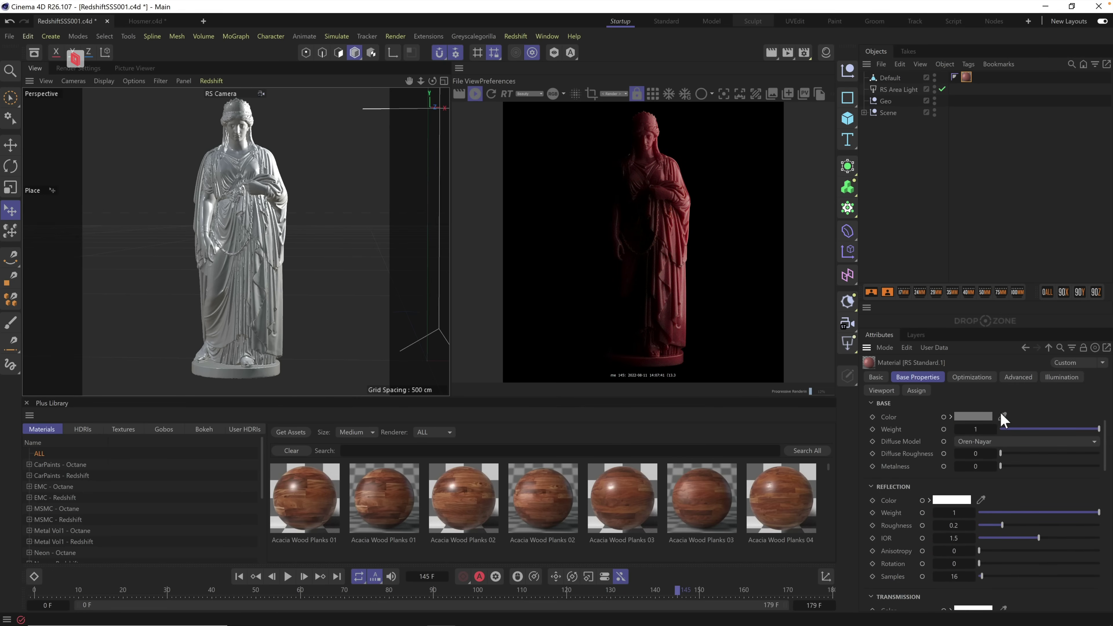
Step: Change the Base Color to magenta in the Color Chooser
left_click(973, 417)
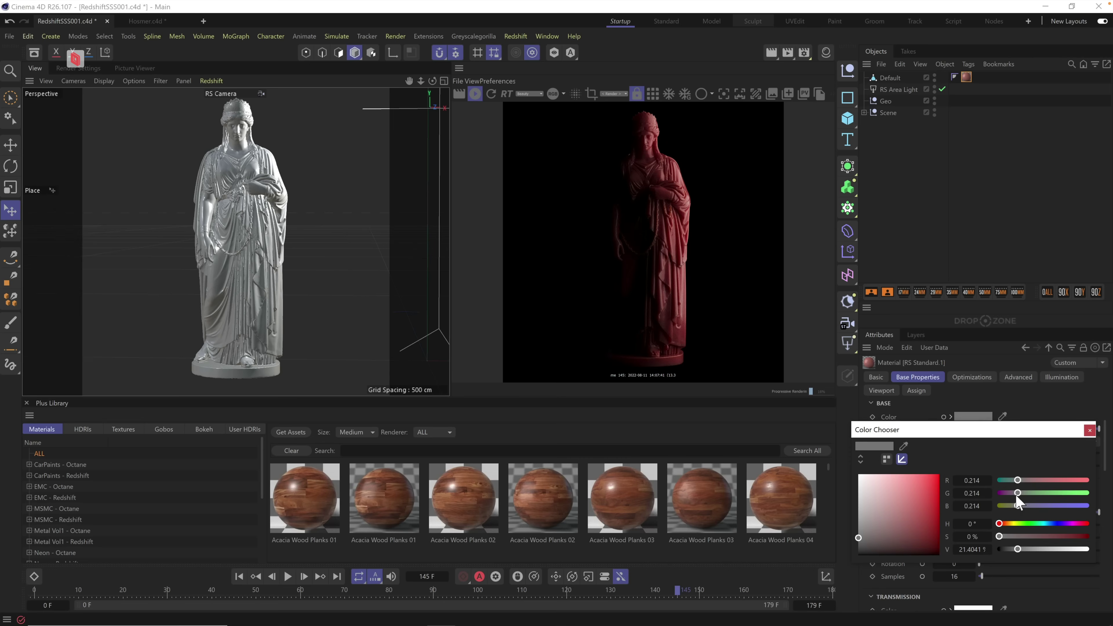
left_click(937, 480)
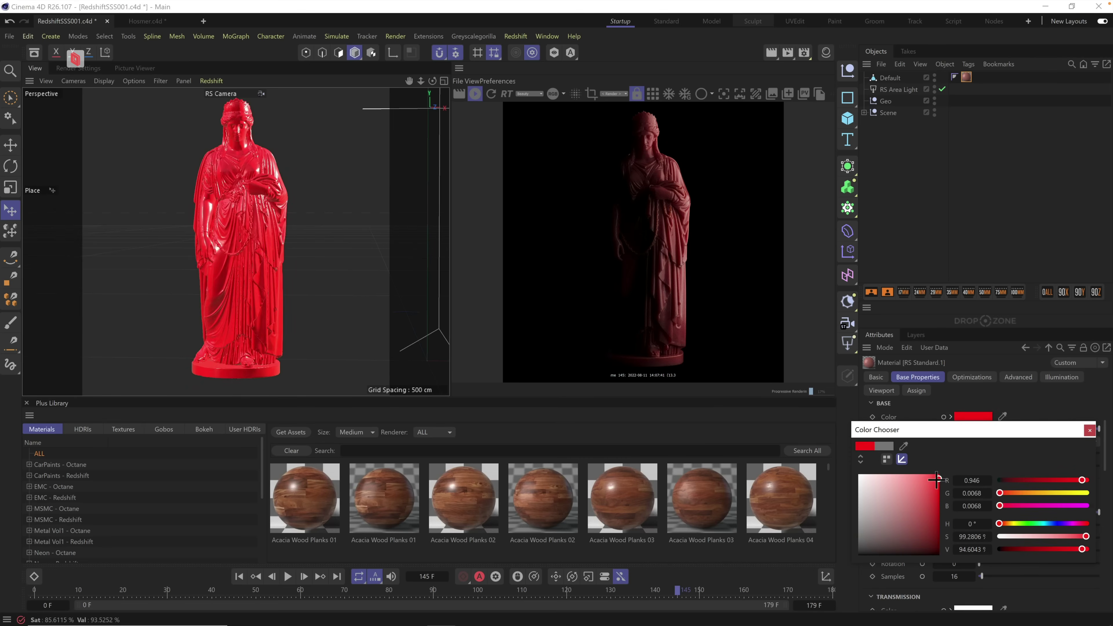
left_click(1077, 505)
left_click(1090, 429)
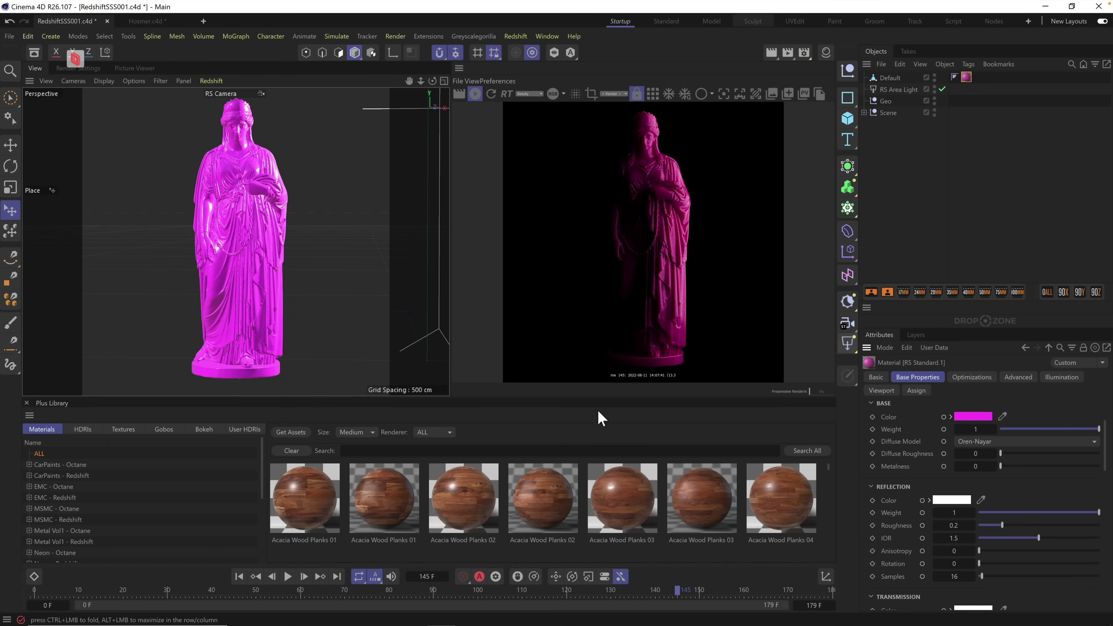
Step: Scroll the material settings and pan the viewport to frame the statue's head and chest
left_click_drag(1104, 459, 1100, 500)
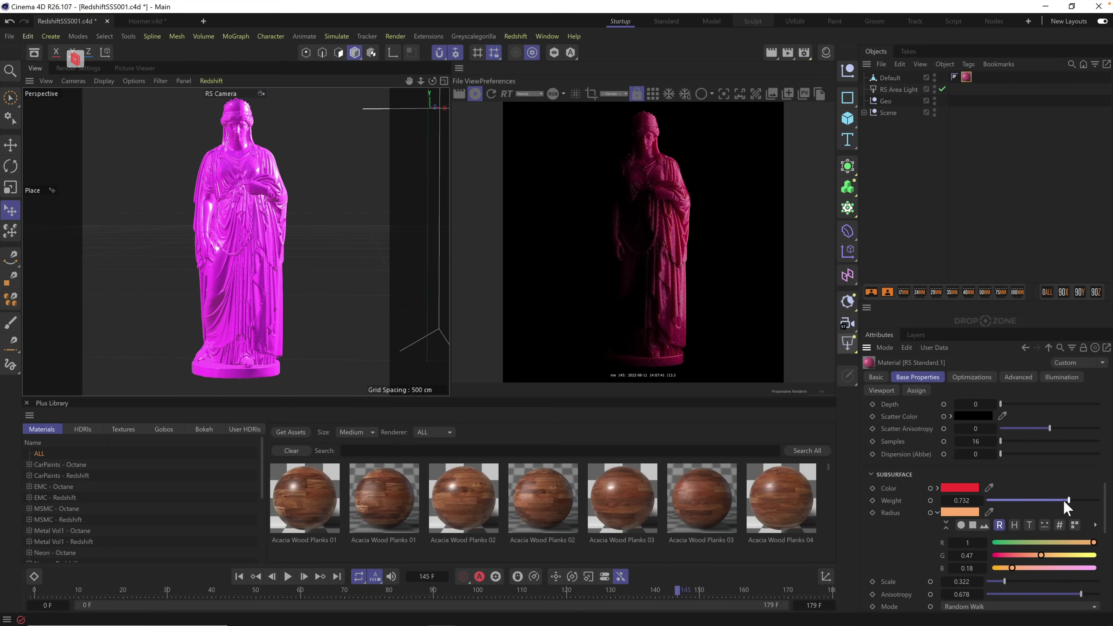
scroll(342, 213, "up", 5)
scroll(370, 206, "down", 1)
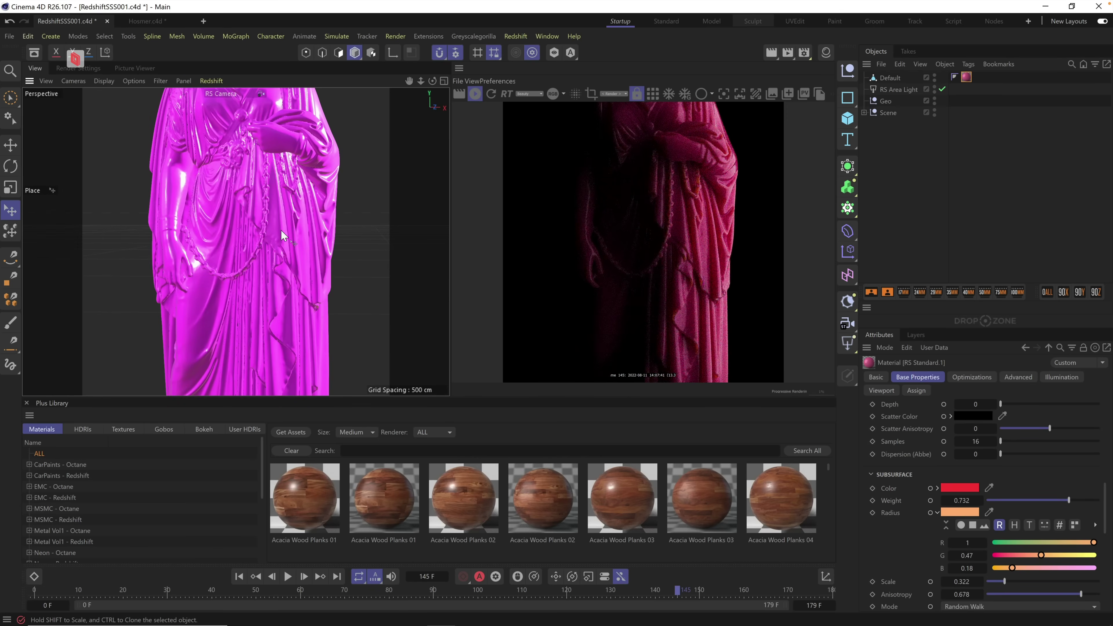
middle_click_drag(284, 245, 281, 325, "alt")
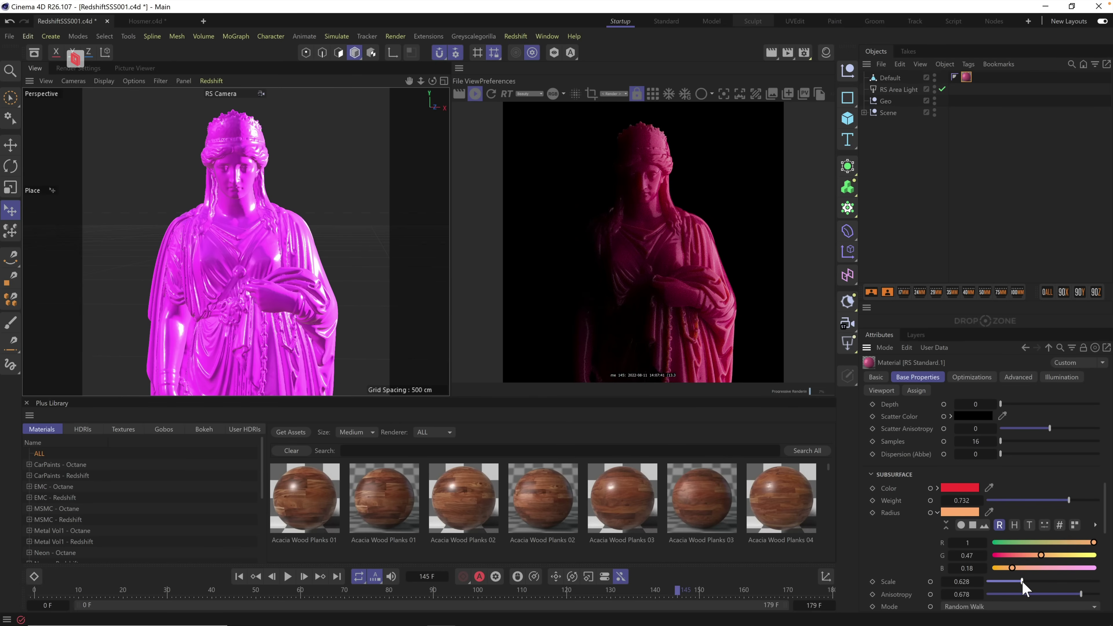
Step: Raise Subsurface Scale to 0.678 and bring Subsurface Anisotropy to 0.086
left_click_drag(1025, 580, 1034, 586)
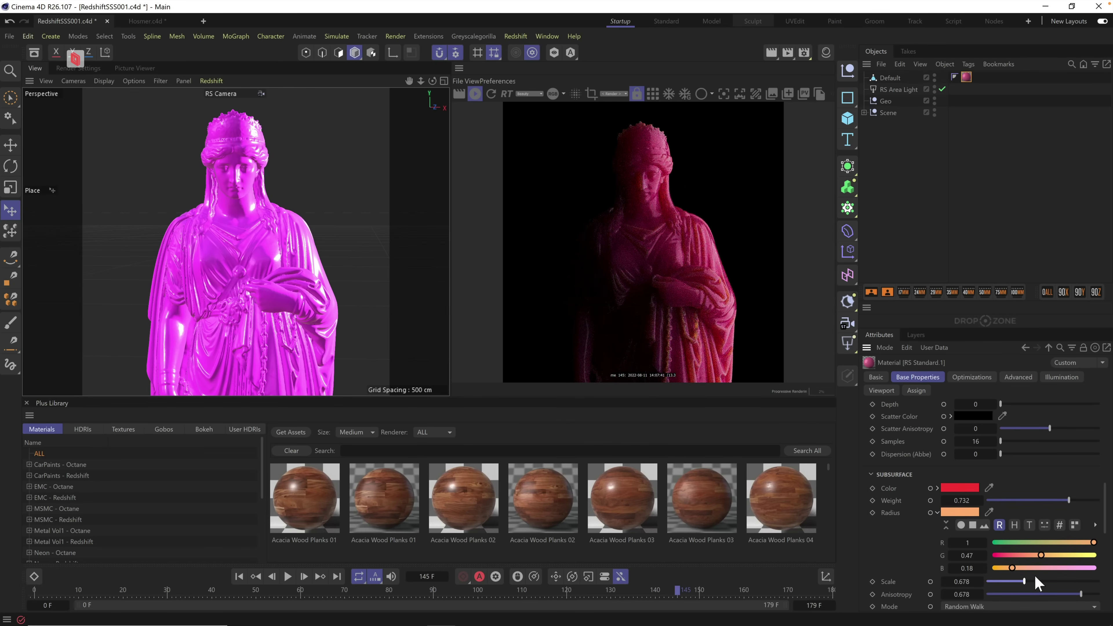
scroll(1106, 505, "down", 3)
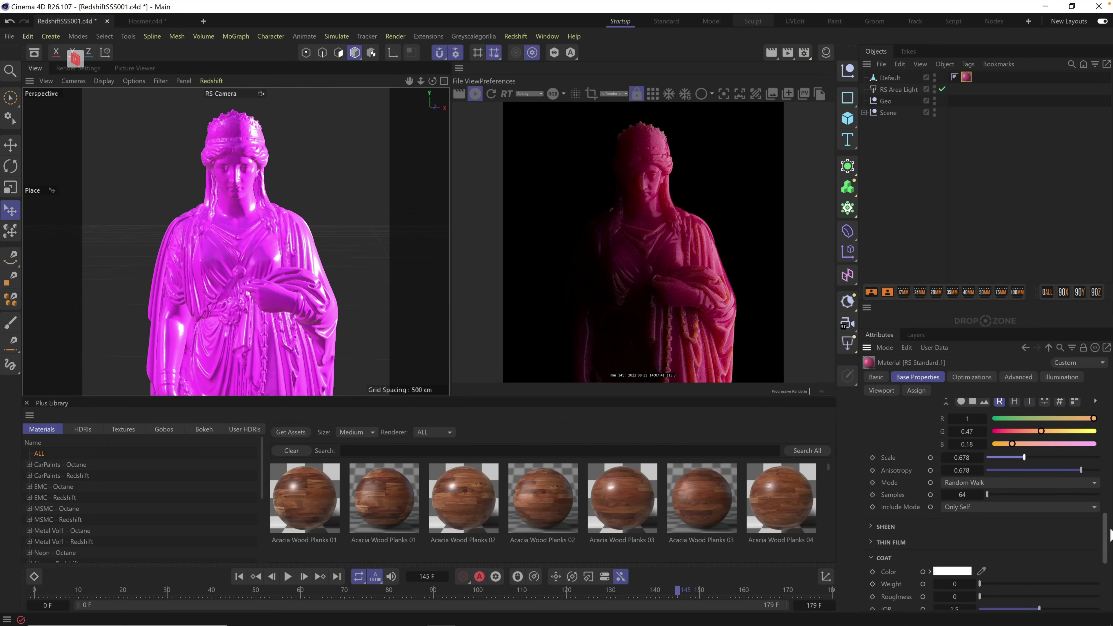
left_click(1063, 470)
left_click_drag(1042, 474, 1019, 473)
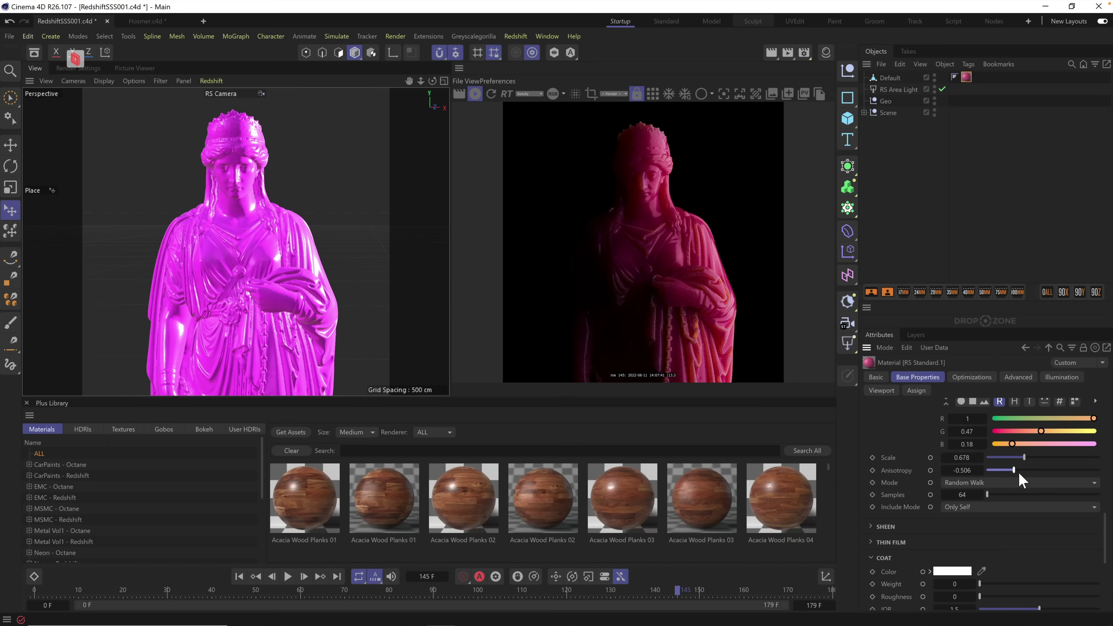
left_click(1036, 470)
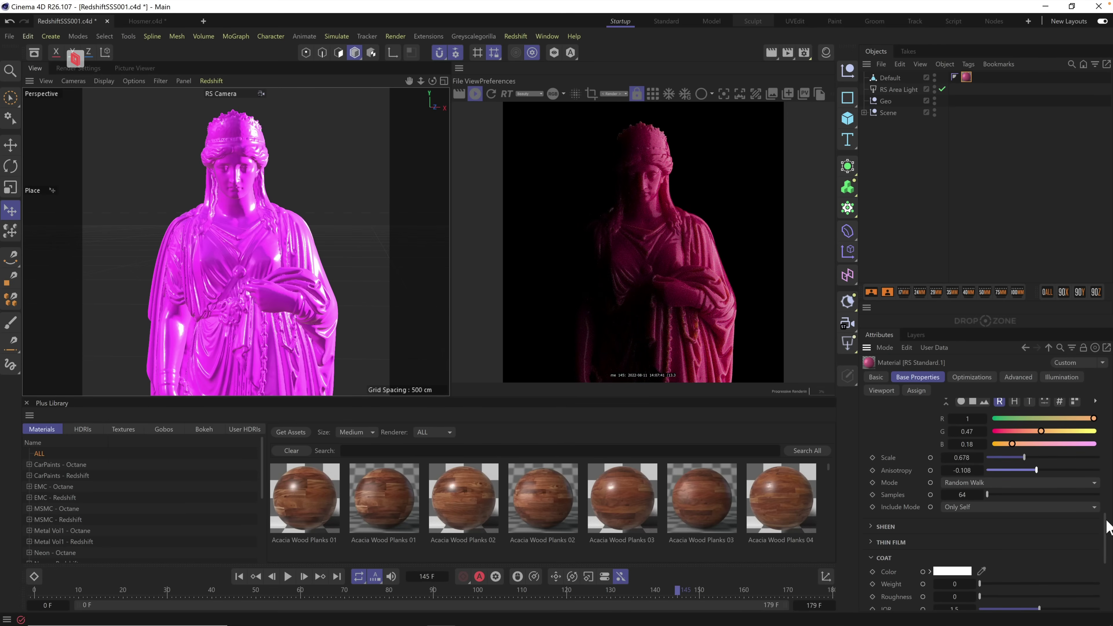
left_click_drag(1107, 527, 1048, 497)
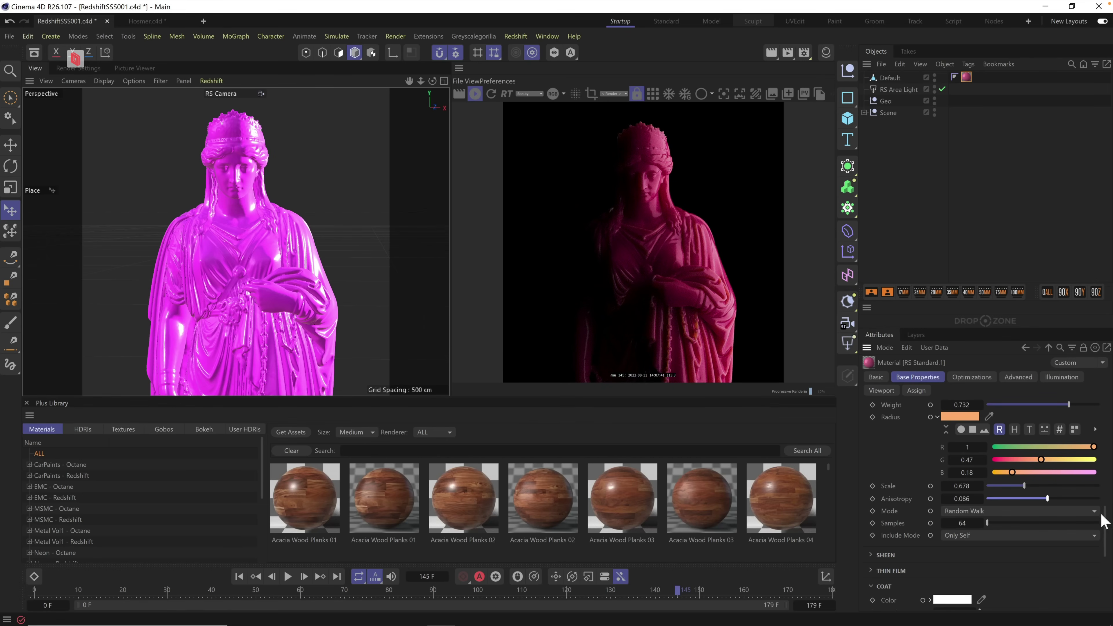
left_click_drag(1107, 518, 1107, 413)
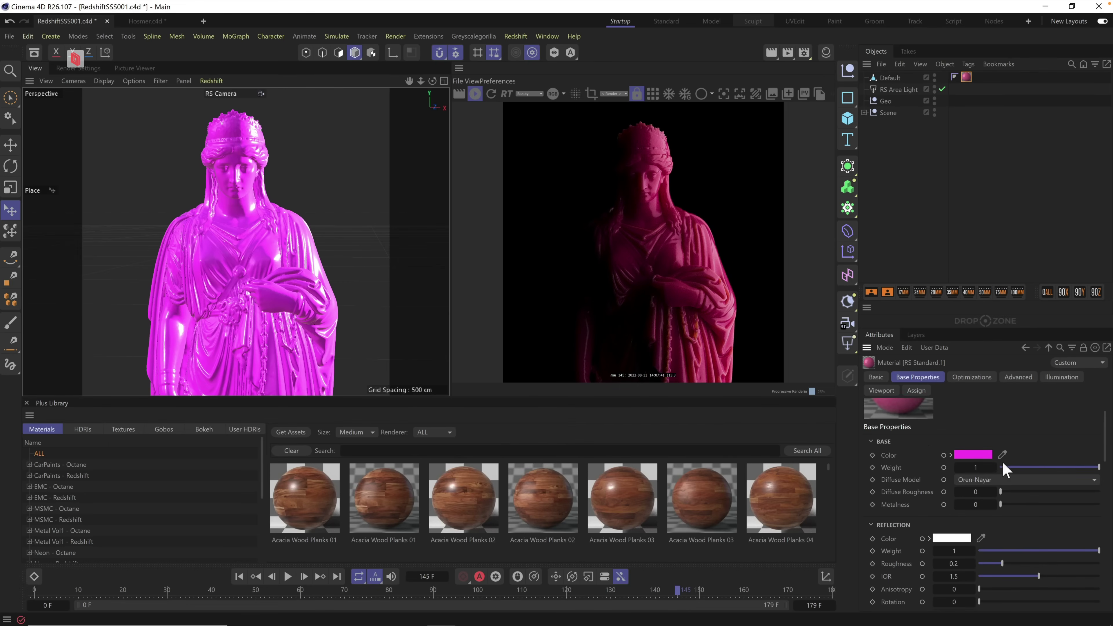
Step: Lower the blue in RS Standard.1's base colour to make it red, then show Render Settings
left_click(973, 456)
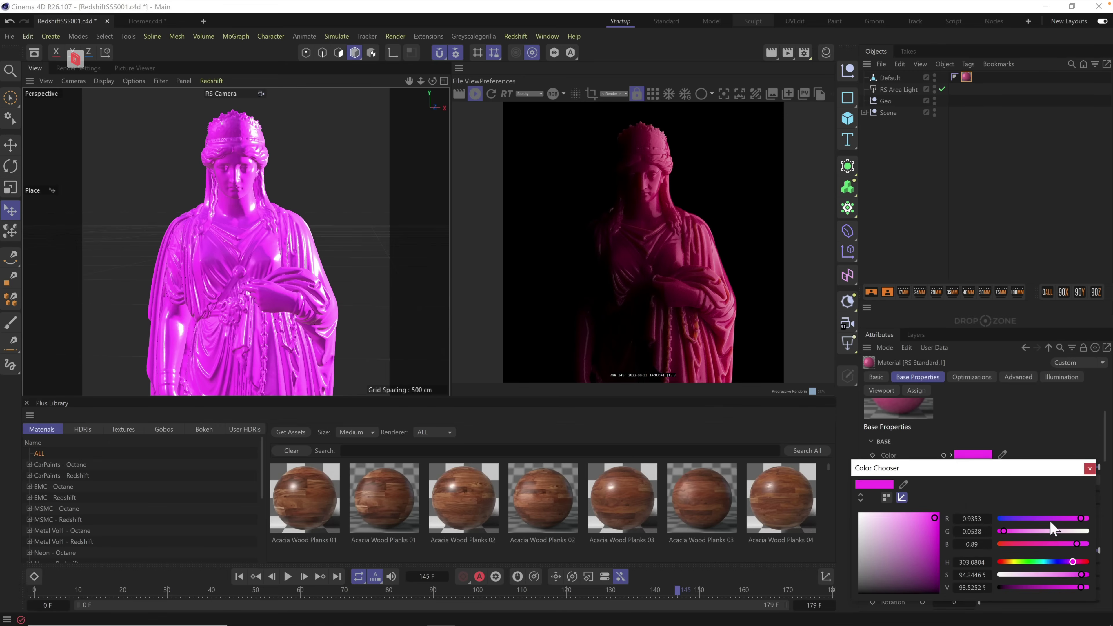
left_click_drag(1015, 546, 1007, 545)
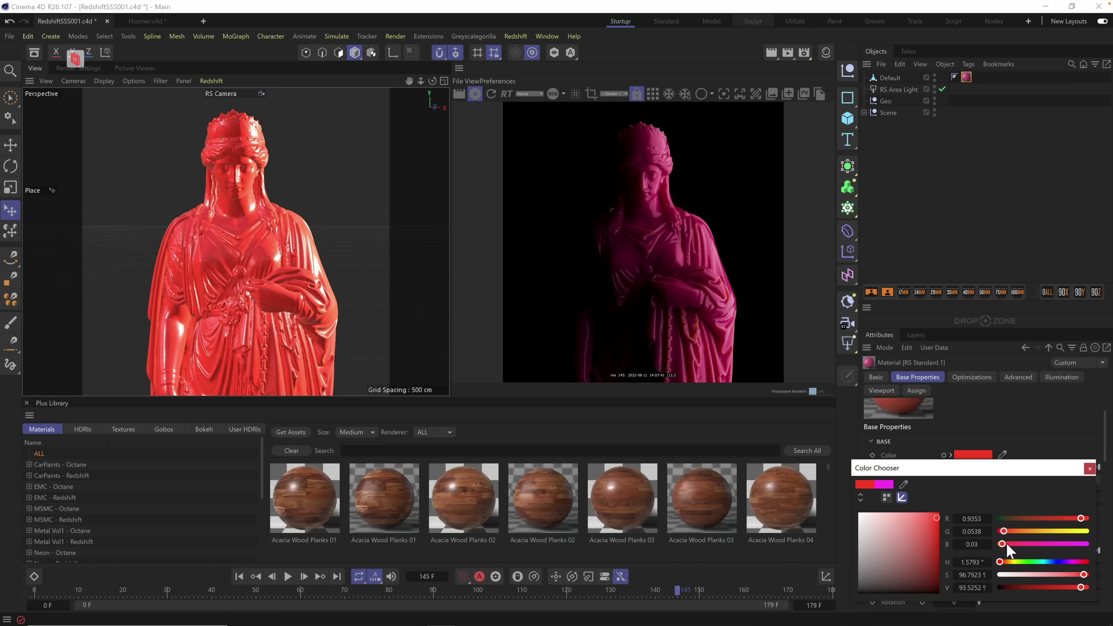
left_click(1090, 468)
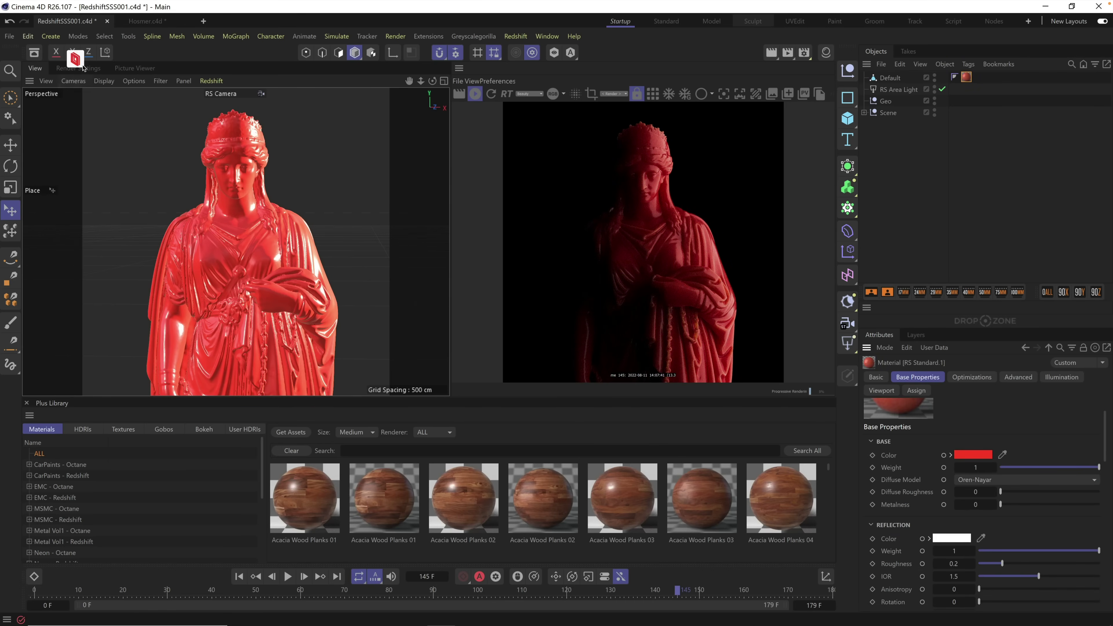
left_click(91, 69)
Step: Show the Redshift page of Render Settings and restart the interactive IPR render
left_click(56, 127)
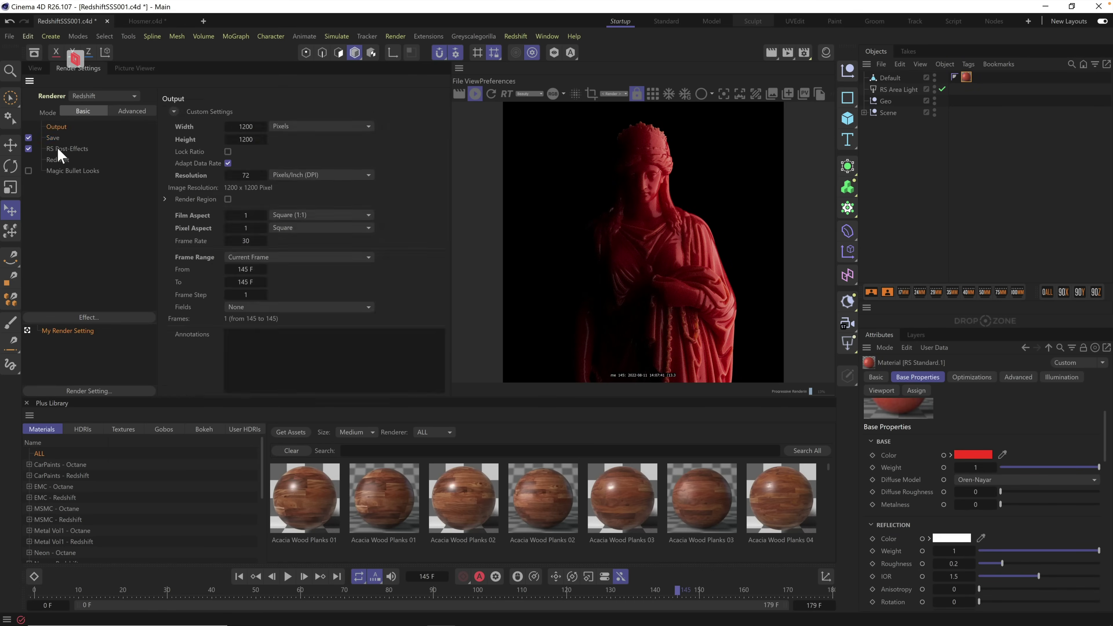
left_click(58, 160)
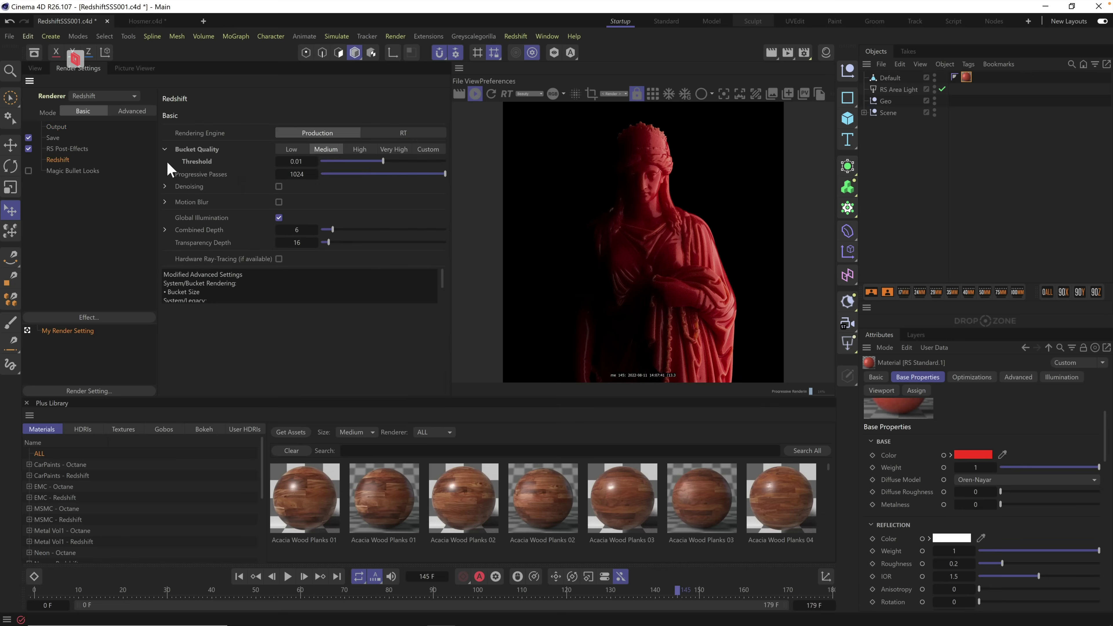
left_click(458, 95)
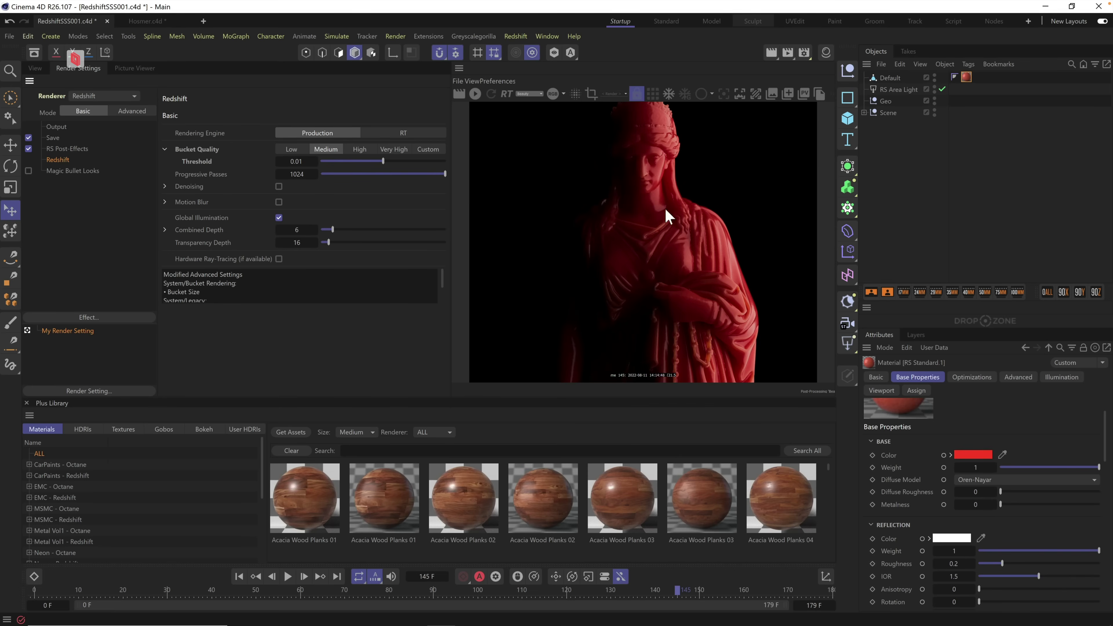
Step: Return to the perspective view and raise the base colour's blue to 0.78 for magenta
left_click(35, 68)
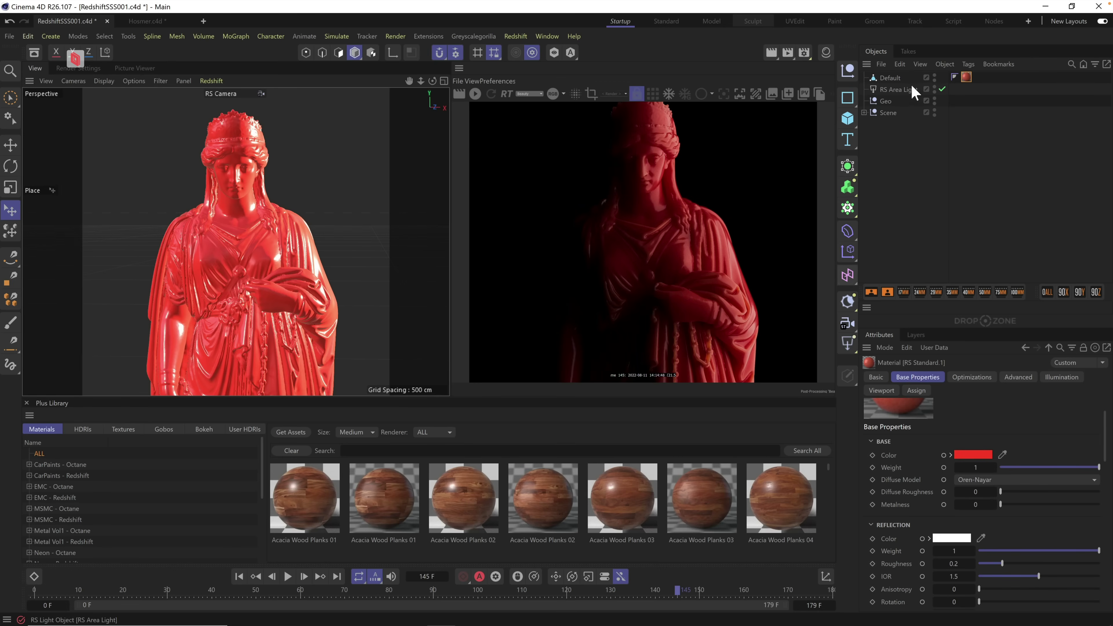
left_click(981, 456)
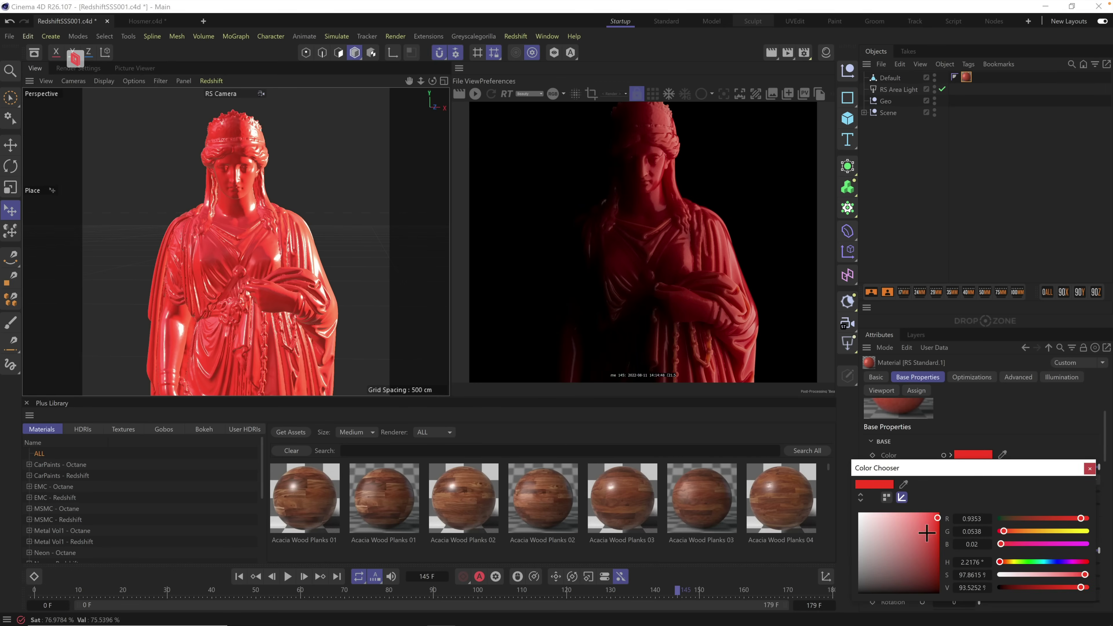
left_click(1069, 544)
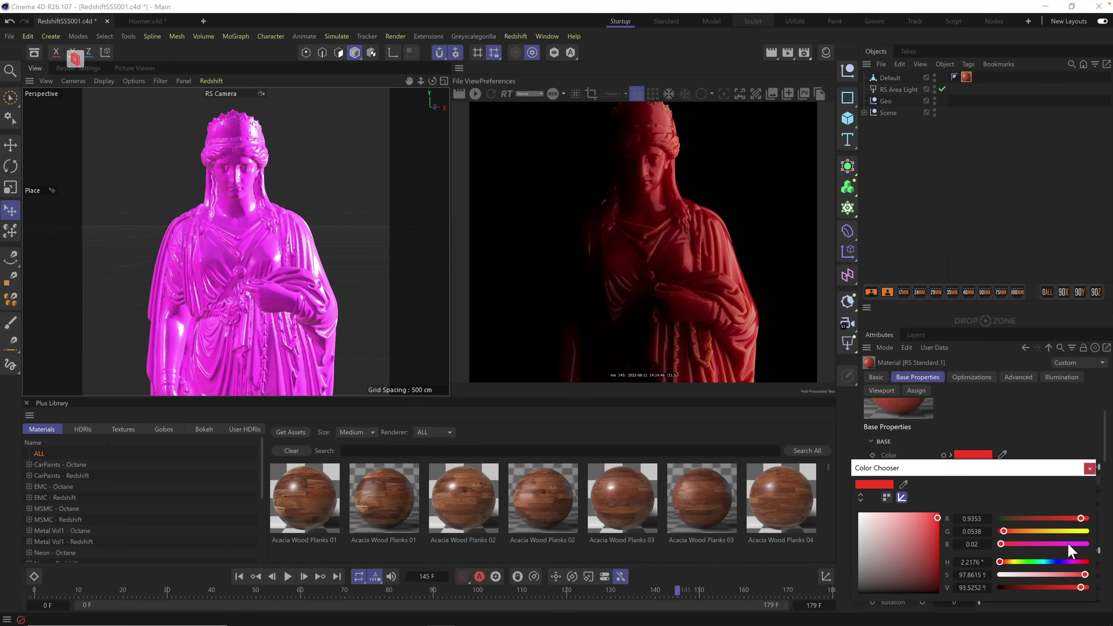
left_click(1089, 469)
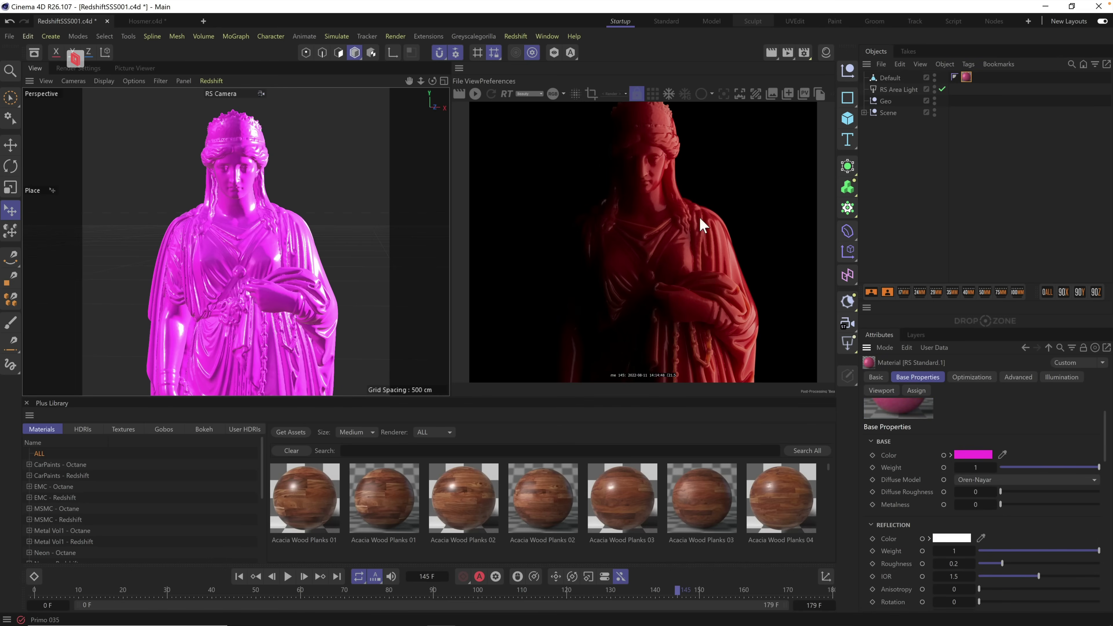